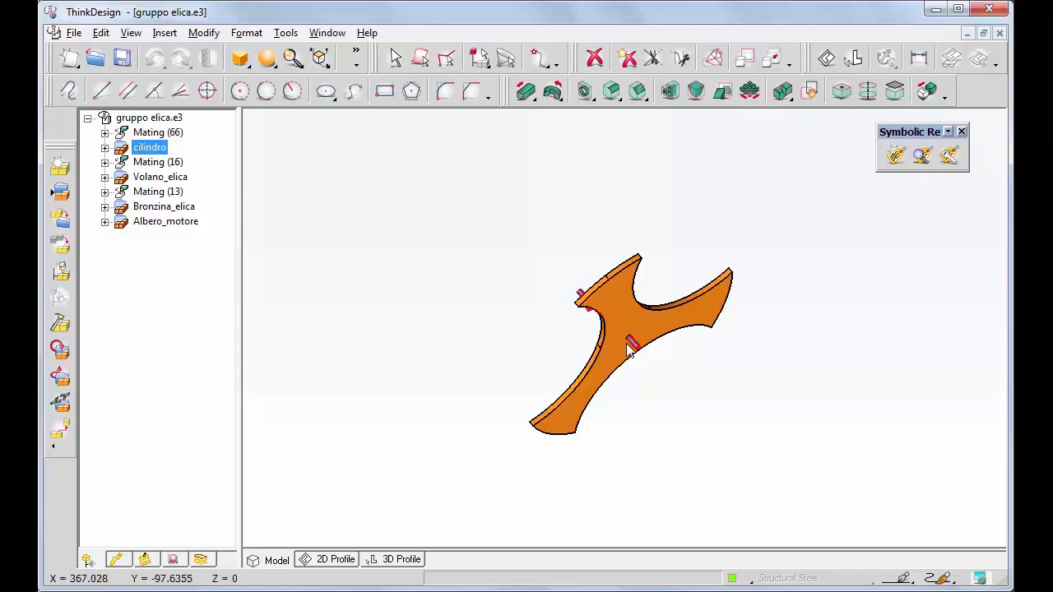
# Expand cilindro to show asse, rondellaelica and volanoelica, and turn the propeller face-on.
pyautogui.click(105, 147)
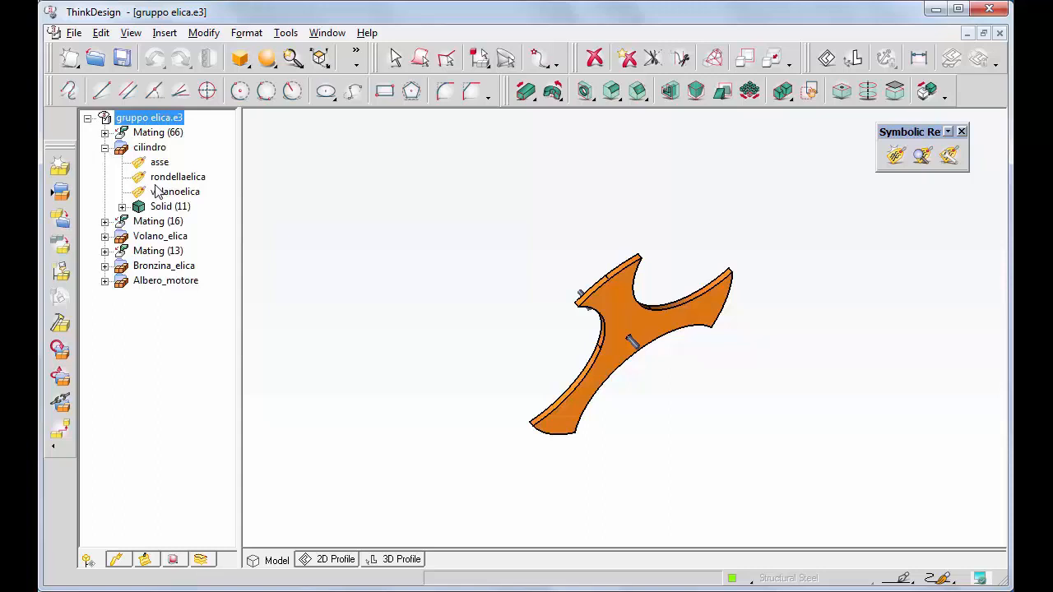
pyautogui.moveTo(862, 149); pyautogui.dragTo(862, 156, button='middle')
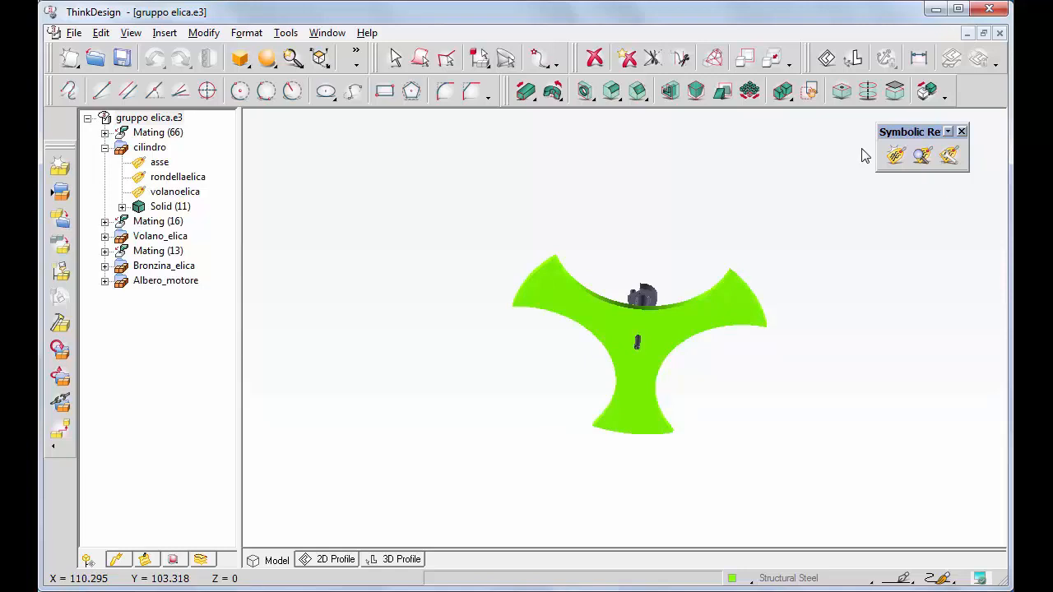
# Insert rondella elica.e3 as an X-Reference component, placing it at a Middle Point snap.
pyautogui.click(164, 33)
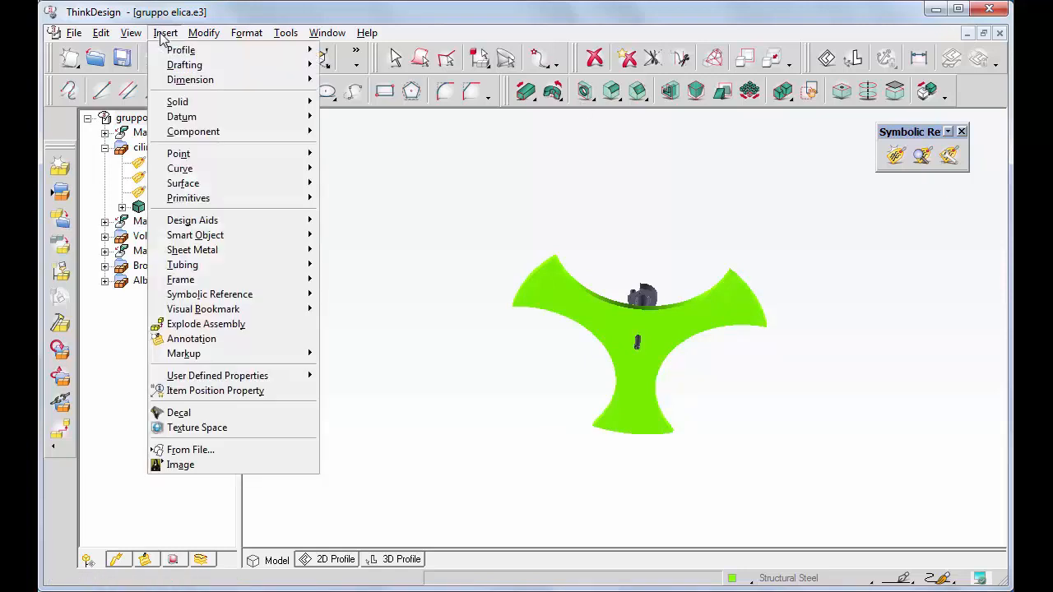
pyautogui.moveTo(313, 136)
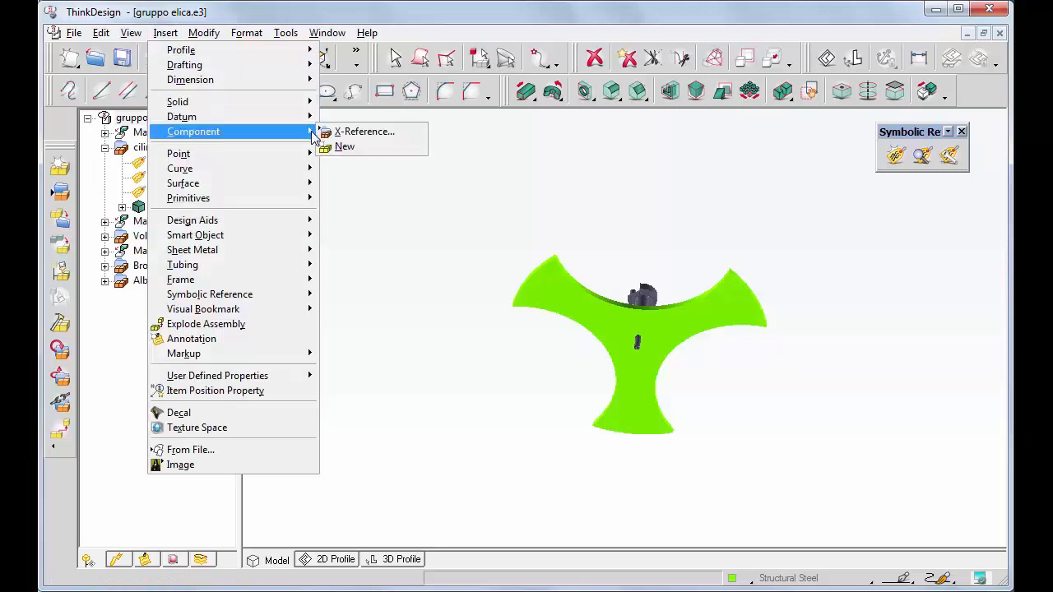
pyautogui.click(356, 133)
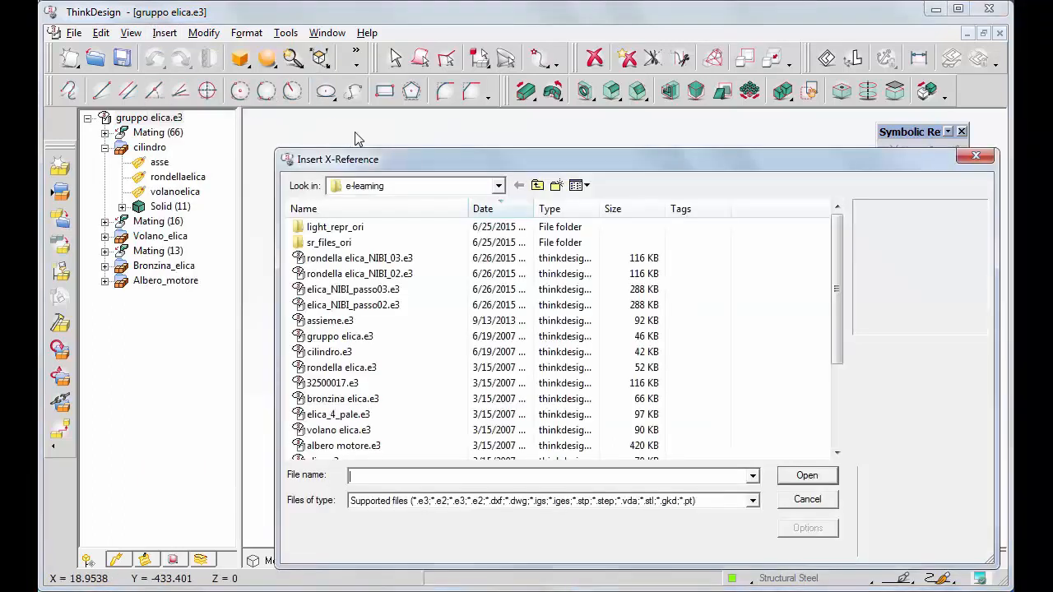
pyautogui.write('rondella elica.e3')
pyautogui.press('Return')
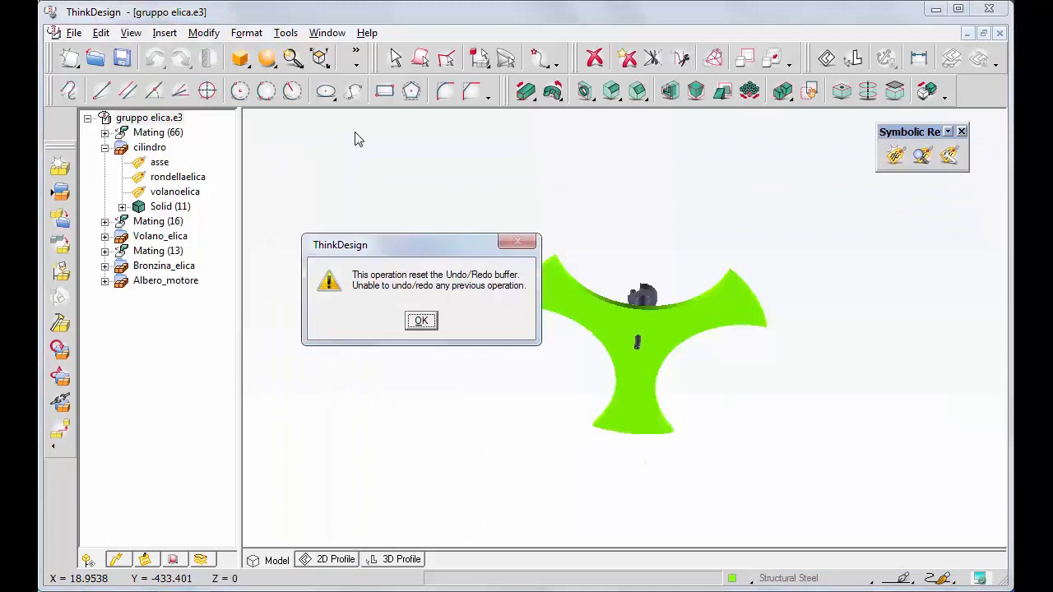
pyautogui.click(421, 321)
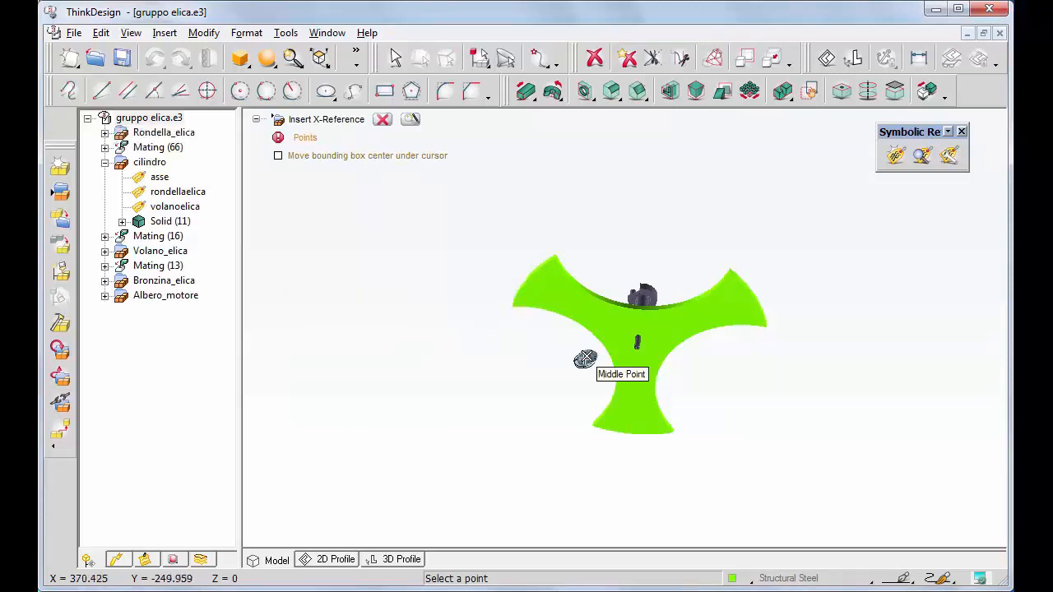
pyautogui.click(584, 359)
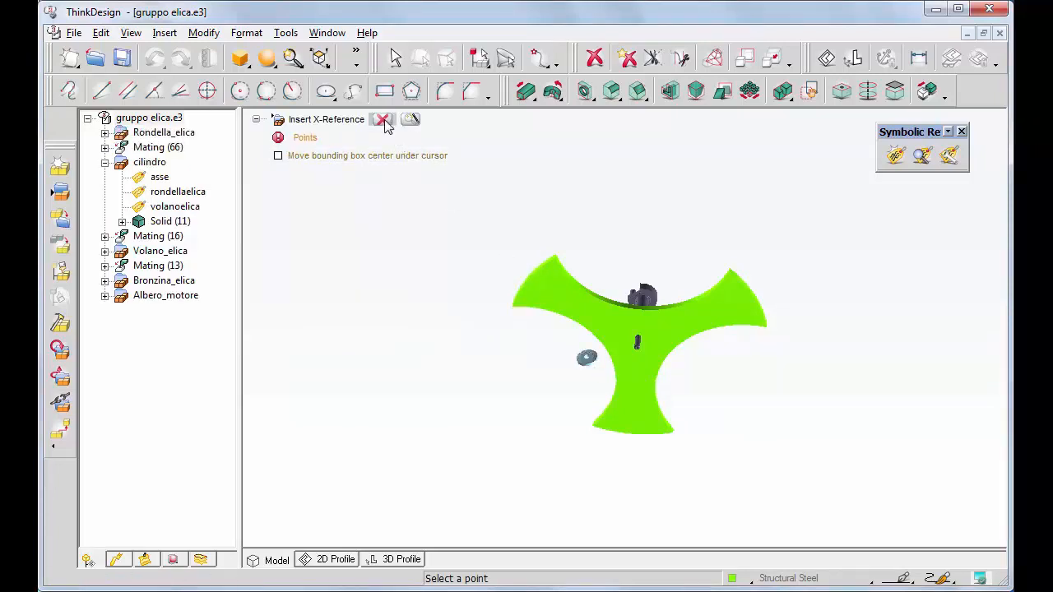
pyautogui.click(383, 121)
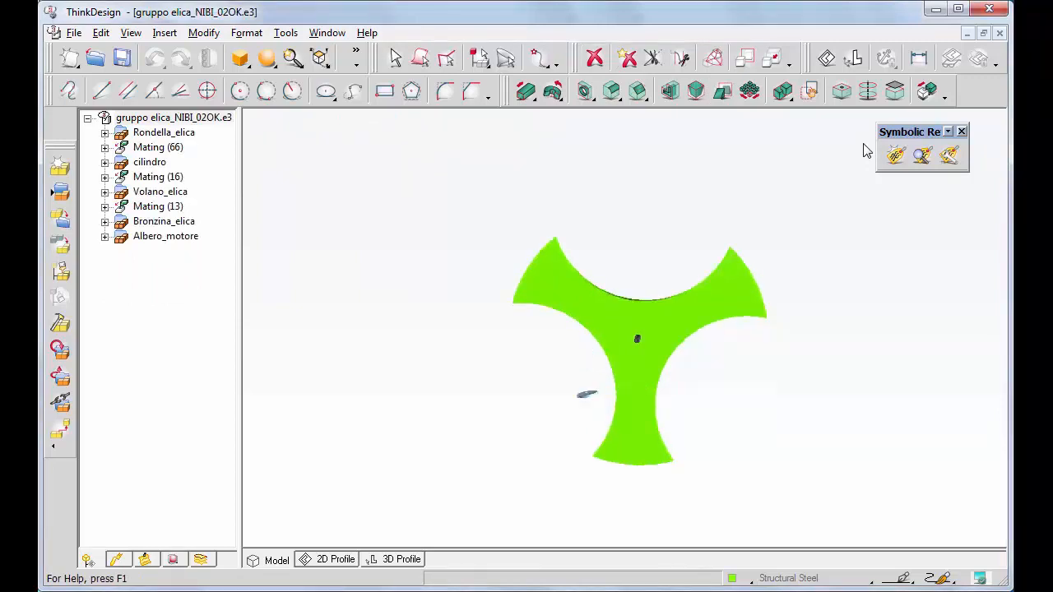
pyautogui.hotkey('ctrl', 'w')
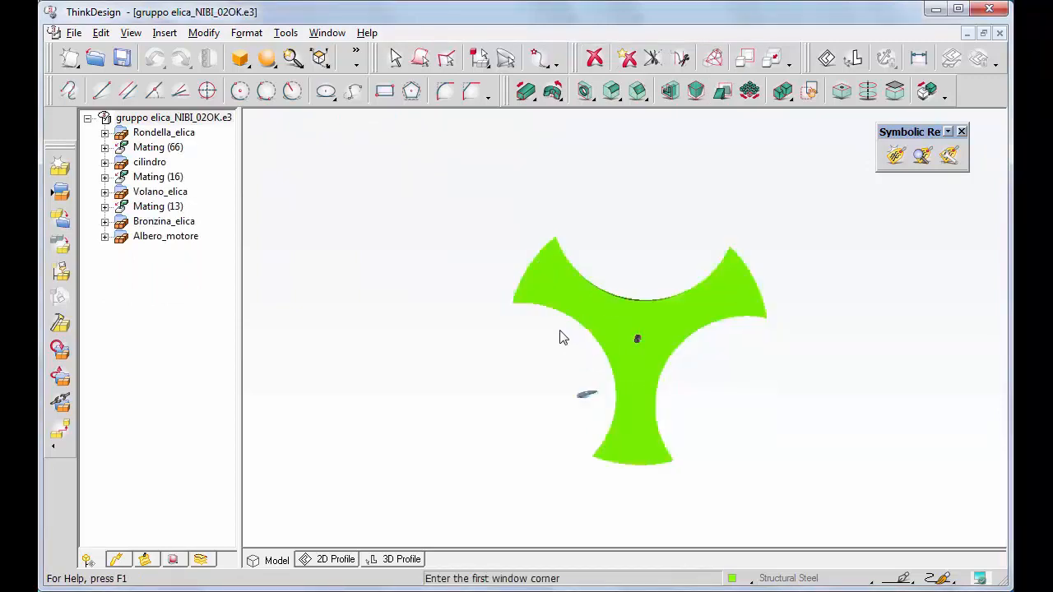
# Zoom to the washer and start Solid Mating restricted to symbolic references only.
pyautogui.click(560, 331)
pyautogui.click(669, 401)
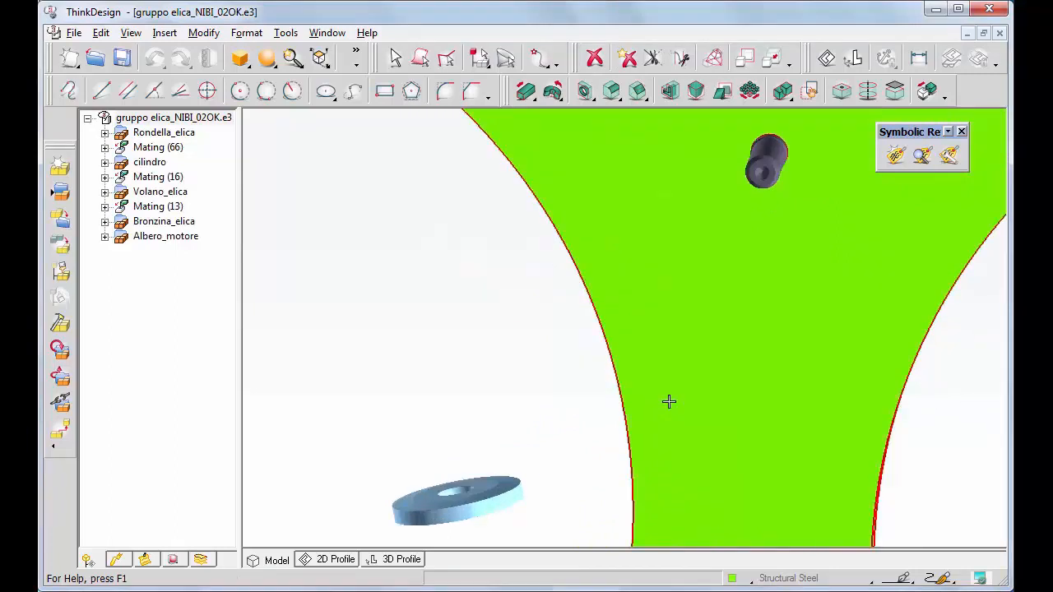
pyautogui.click(928, 91)
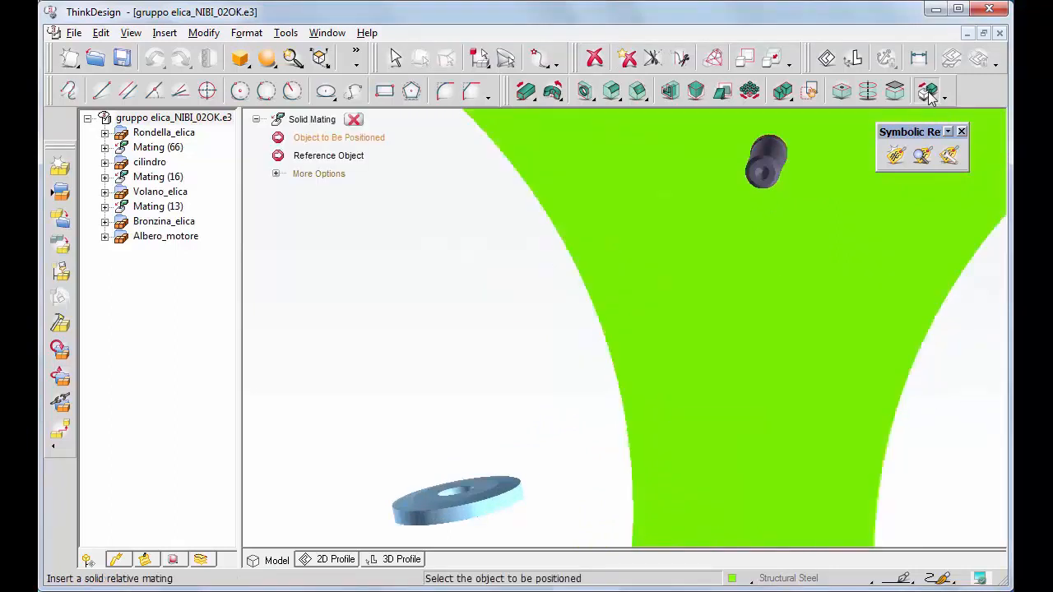
pyautogui.click(276, 175)
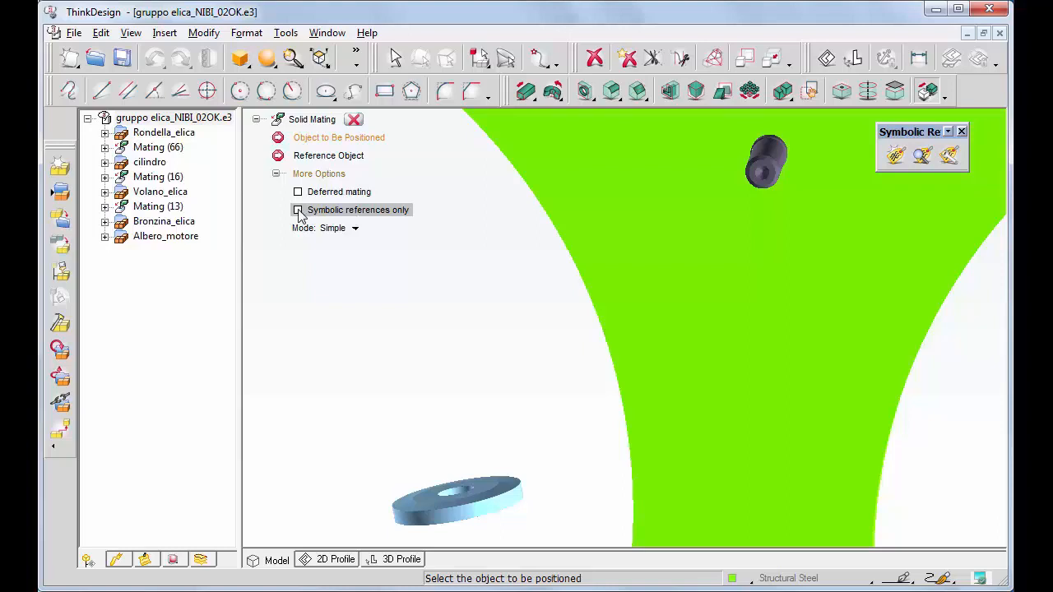
pyautogui.click(299, 211)
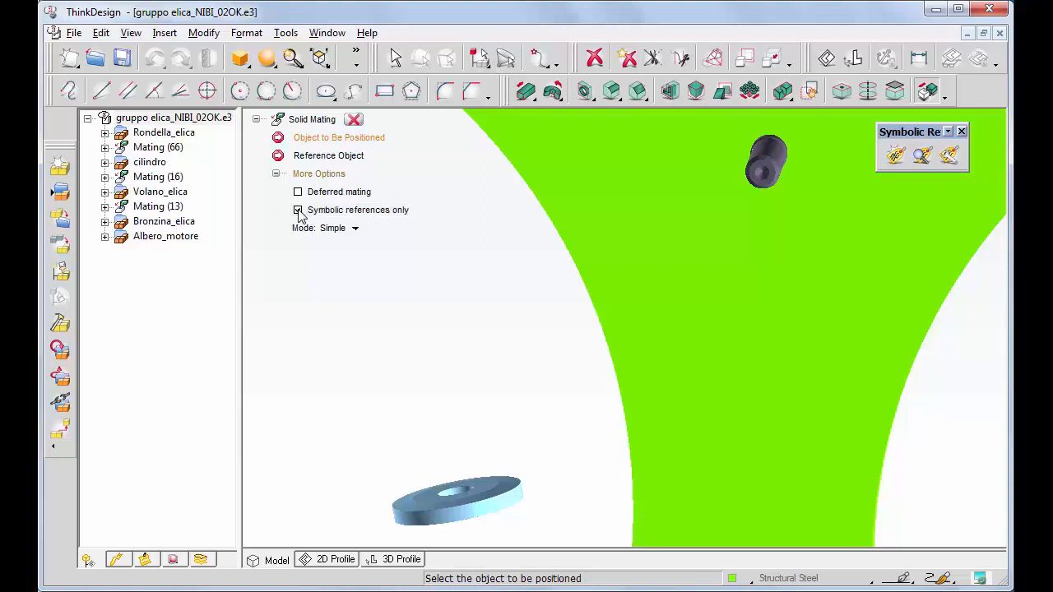
# Seat the washer on the green plate face: Coincidence, Anti aligned, 0 mm offset.
pyautogui.scroll(-8, 300, 216)
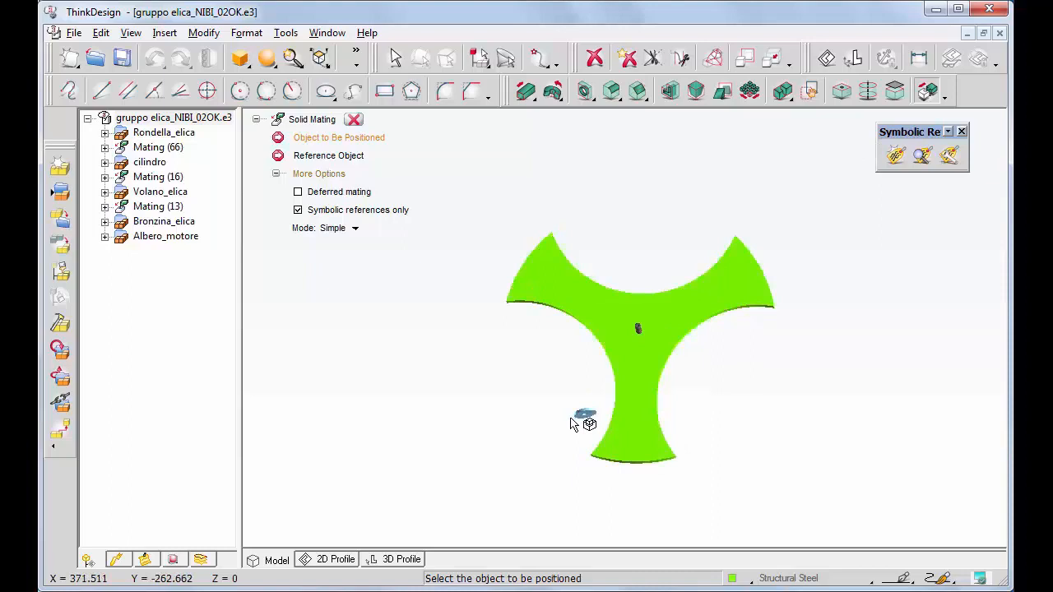
pyautogui.moveTo(570, 418); pyautogui.dragTo(642, 320)
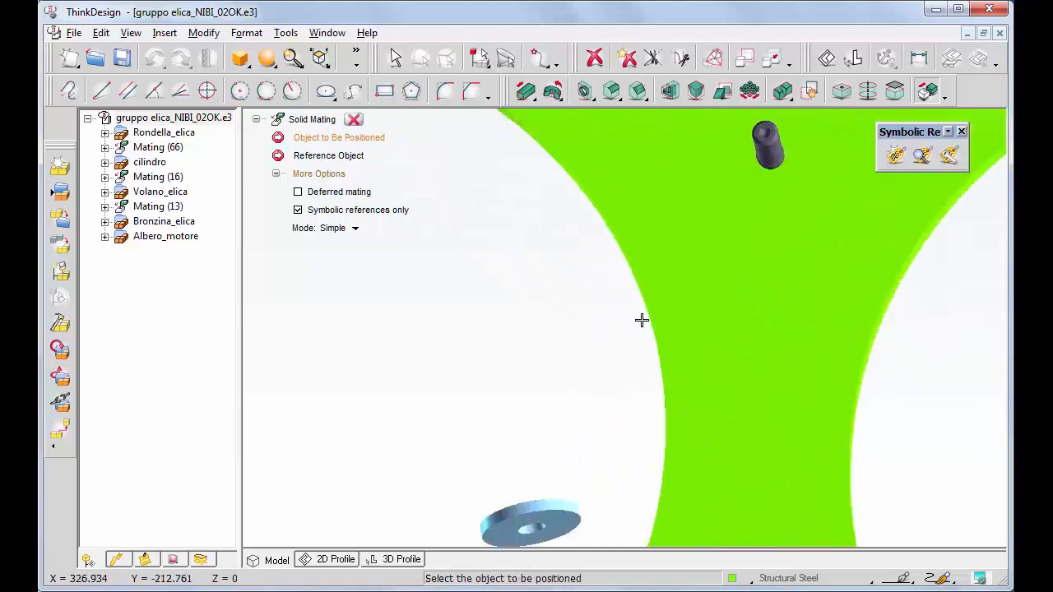
pyautogui.click(577, 530)
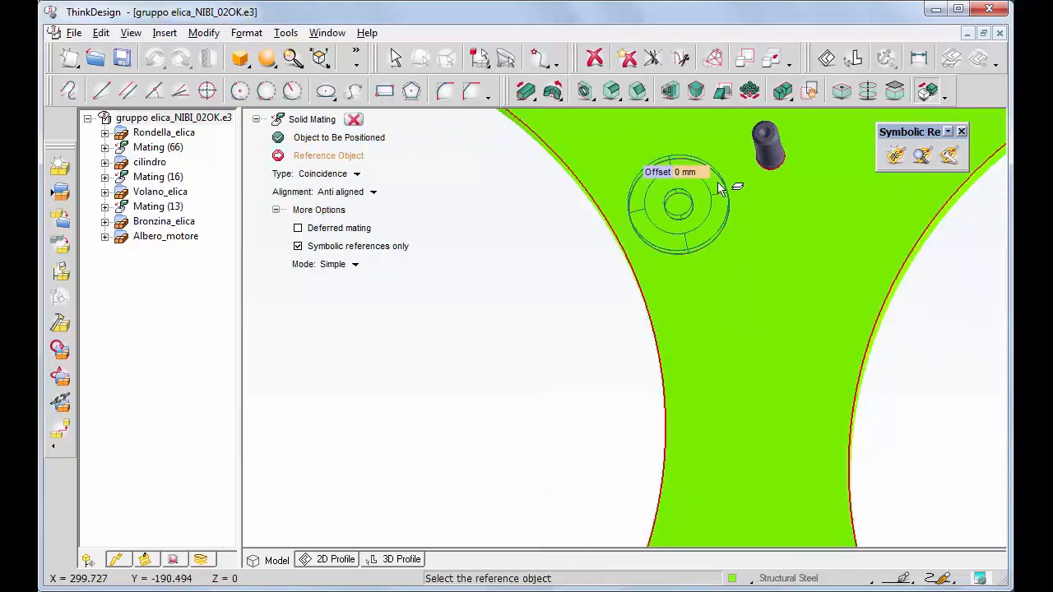
pyautogui.click(679, 201)
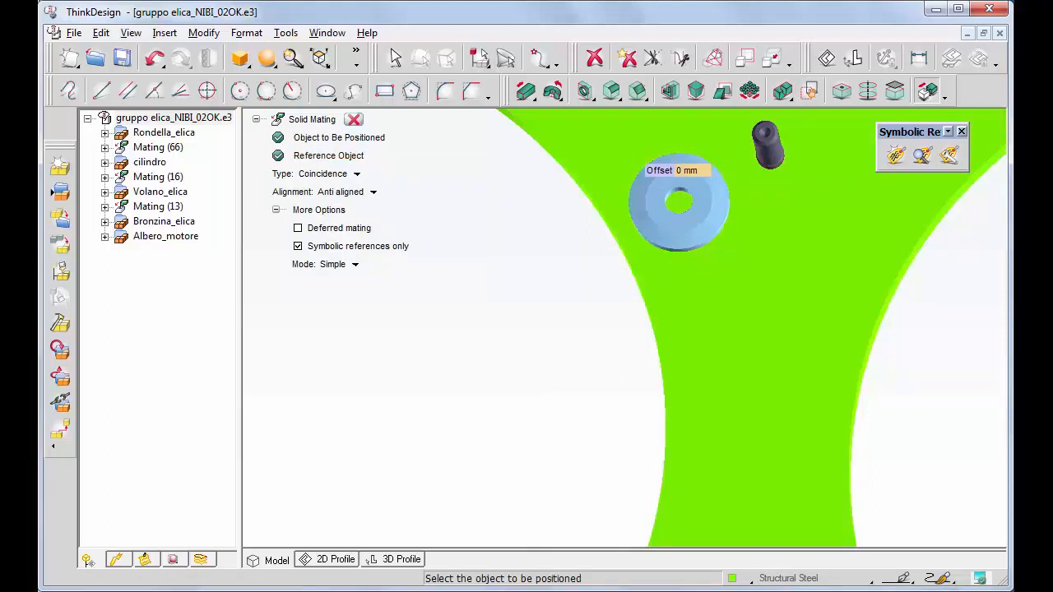
# Make the washer coaxial with the shaft's asse_albero reference and expand Mating (69) to review it.
pyautogui.click(928, 90)
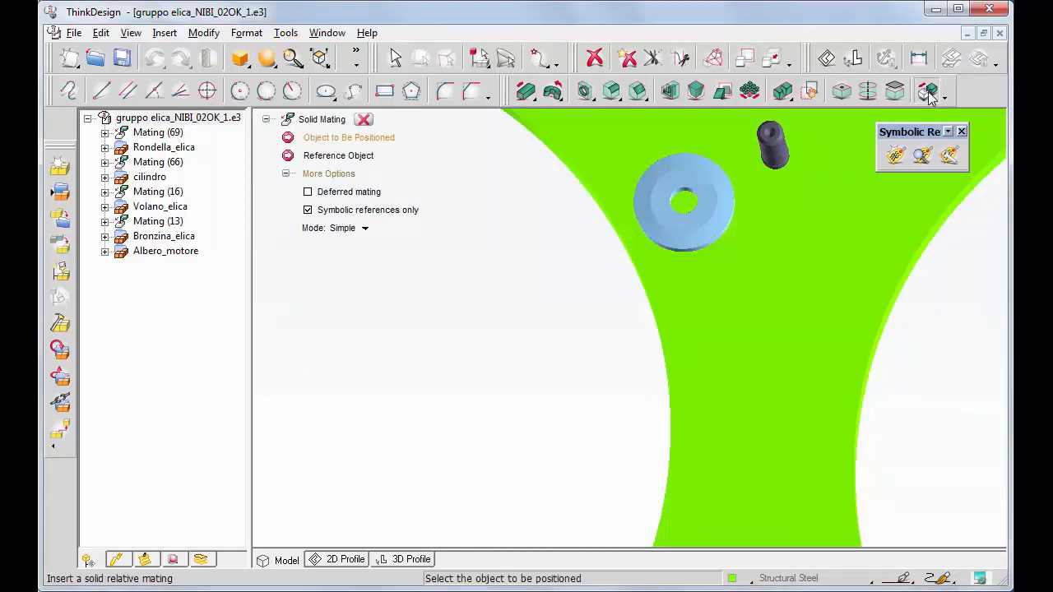
pyautogui.press('Up')
pyautogui.press('Up')
pyautogui.press('Up')
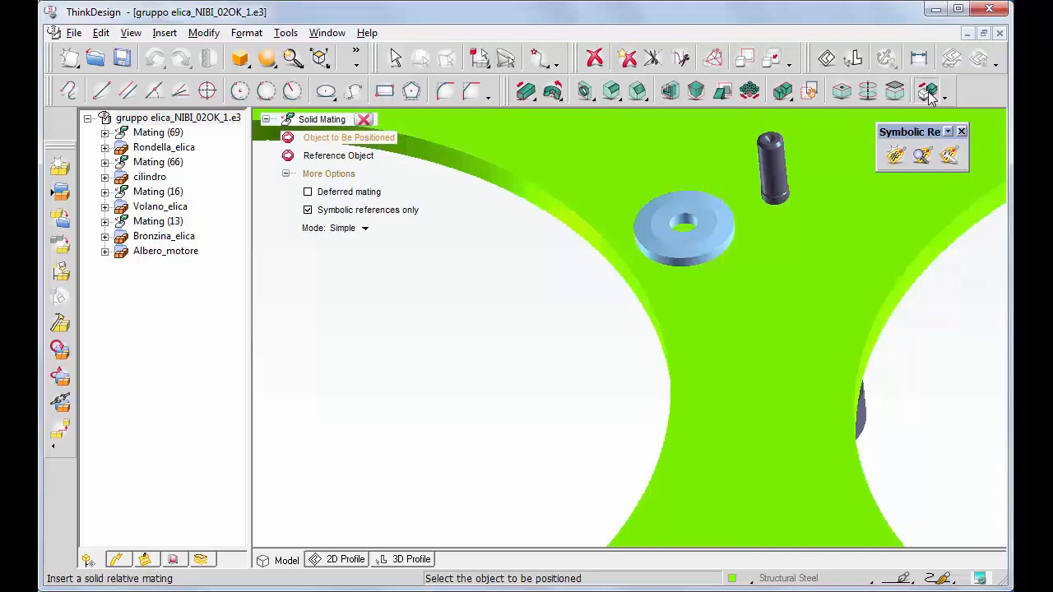
pyautogui.click(682, 226)
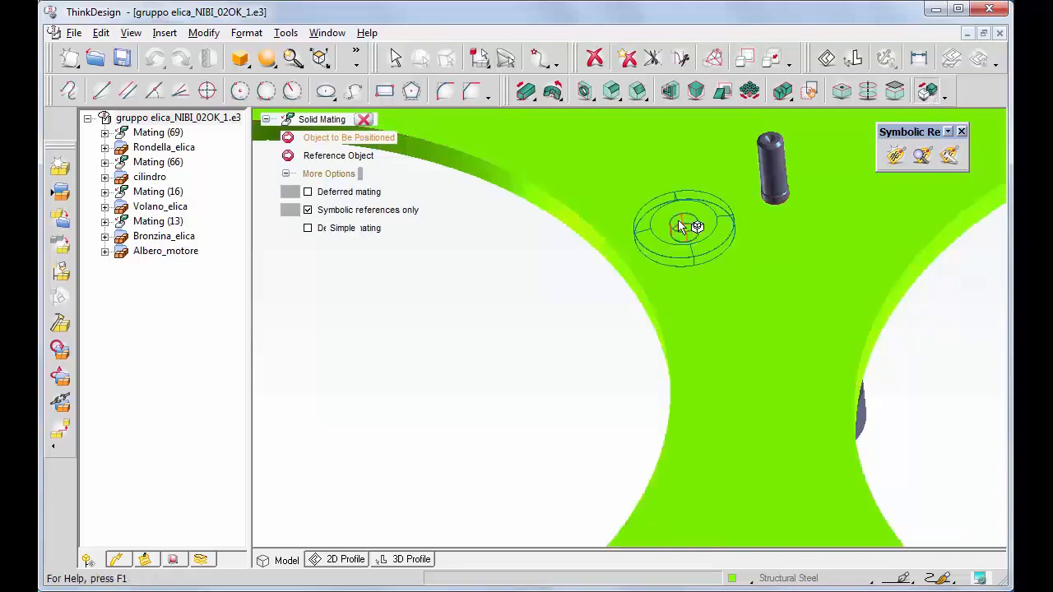
pyautogui.click(773, 169)
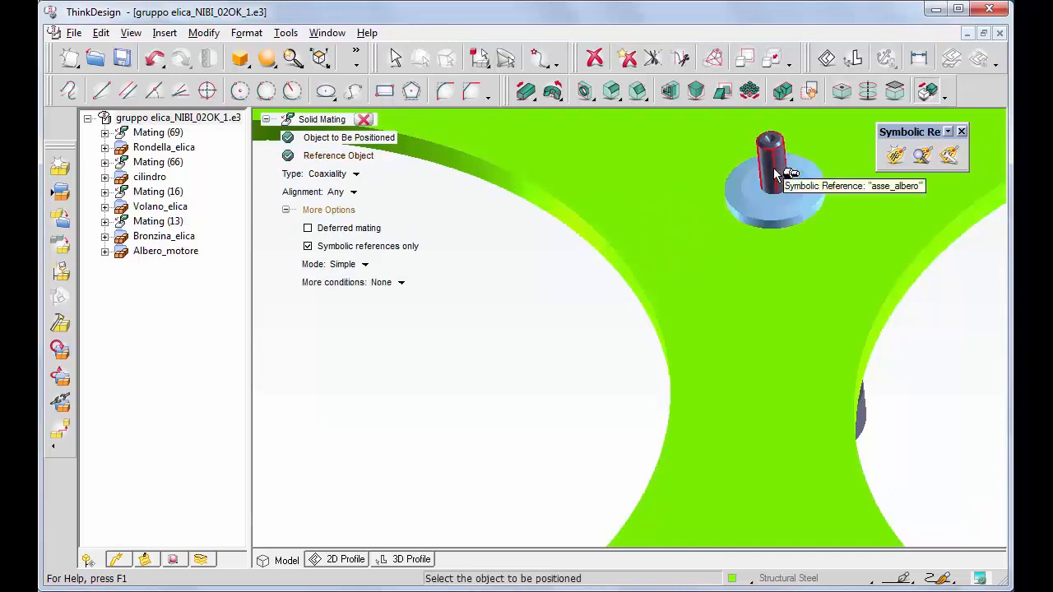
pyautogui.click(364, 120)
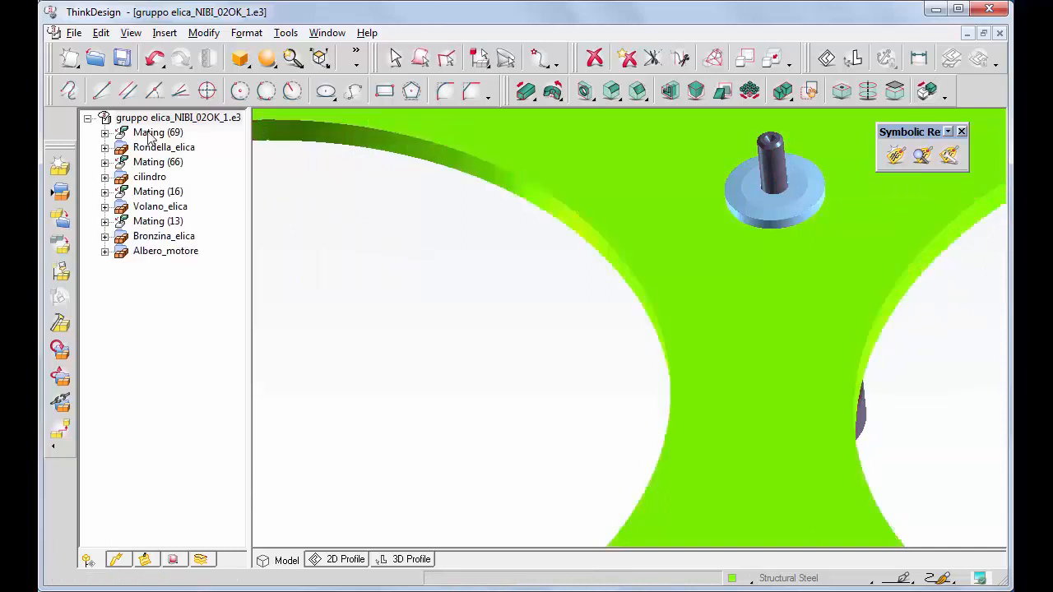
pyautogui.click(105, 133)
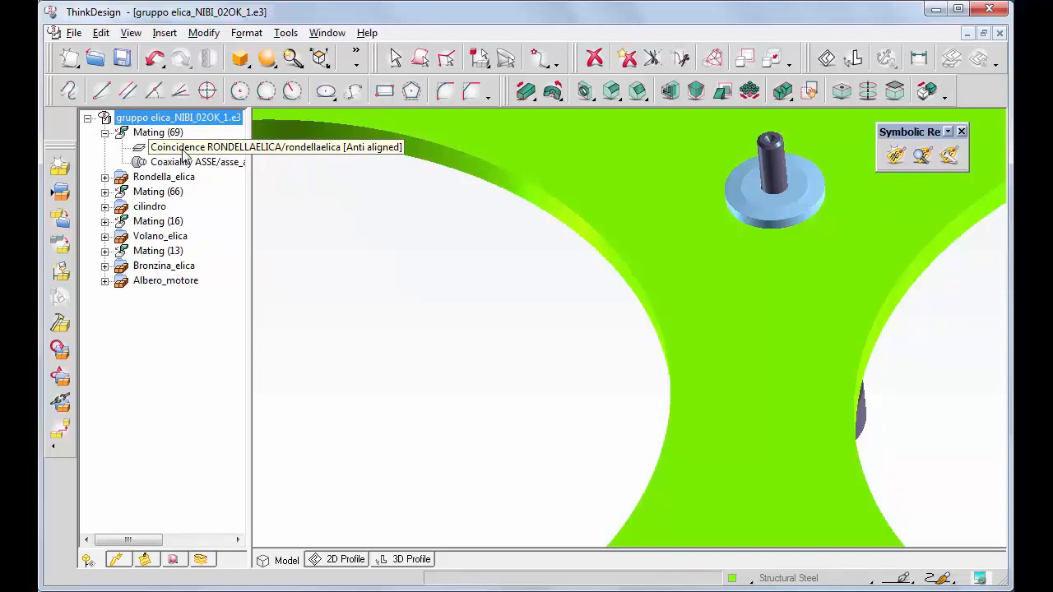
# Widen the model tree panel, then narrow it back to its former width.
pyautogui.moveTo(251, 206); pyautogui.dragTo(420, 208)
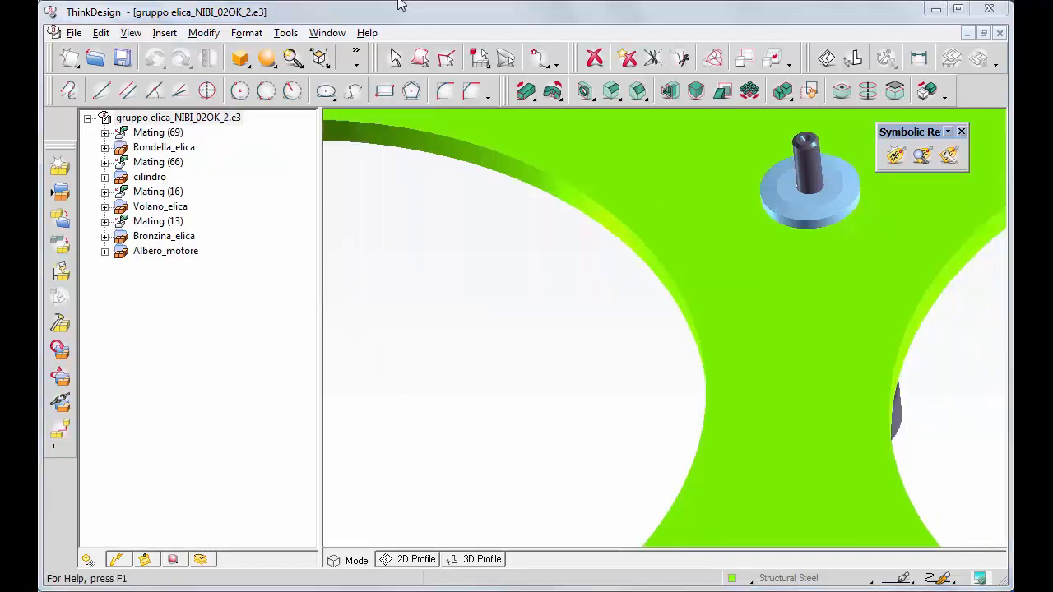
pyautogui.moveTo(319, 152); pyautogui.dragTo(231, 152)
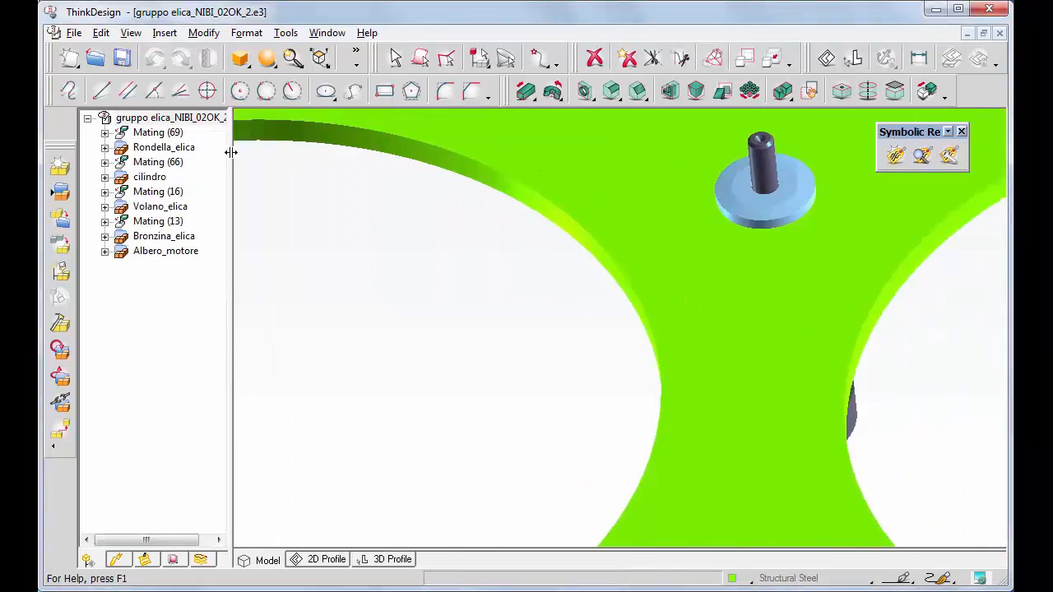
# Insert Dado elica.e3 as an X-Reference nut component and place it beside the plate.
pyautogui.click(164, 33)
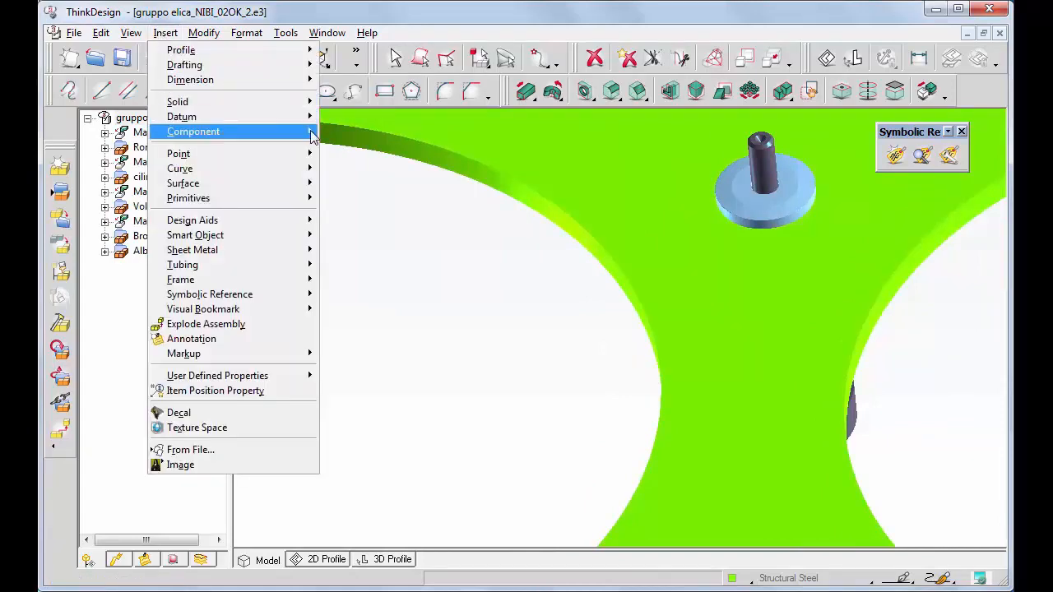
pyautogui.moveTo(314, 137)
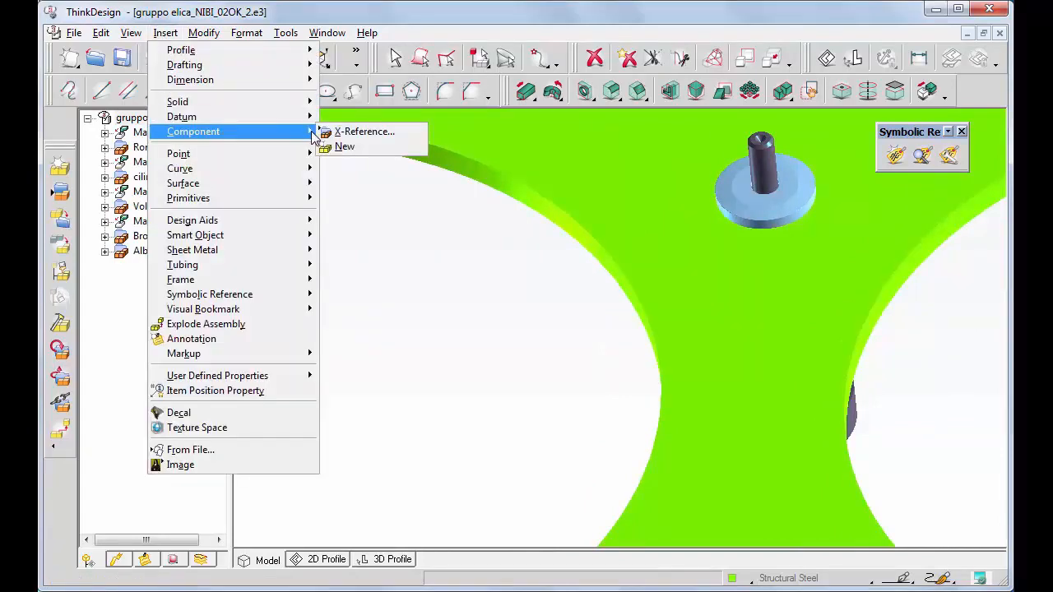
pyautogui.click(355, 131)
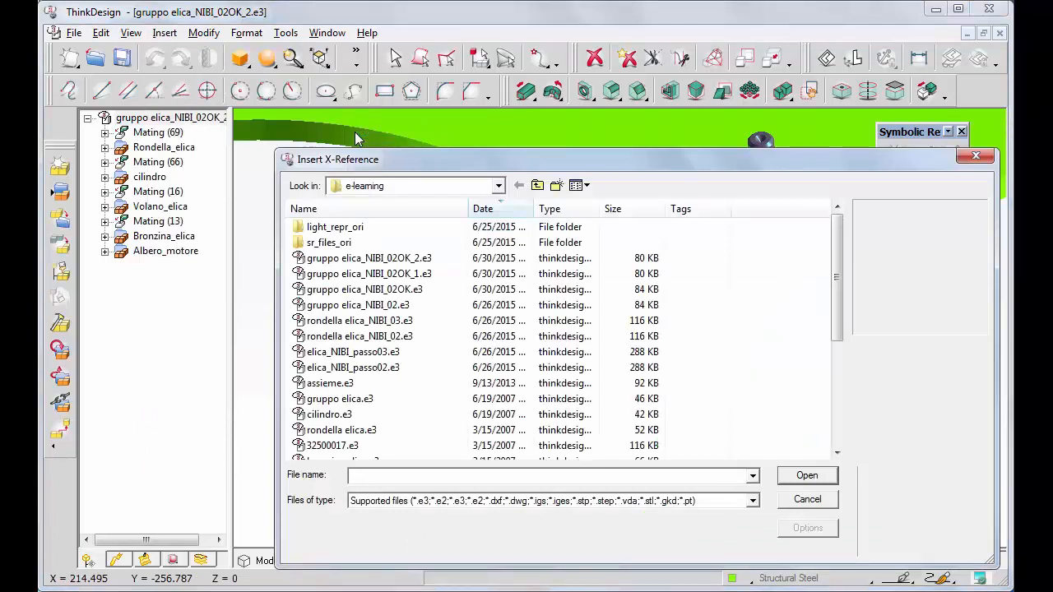
pyautogui.write('Dado elica.e3')
pyautogui.press('Return')
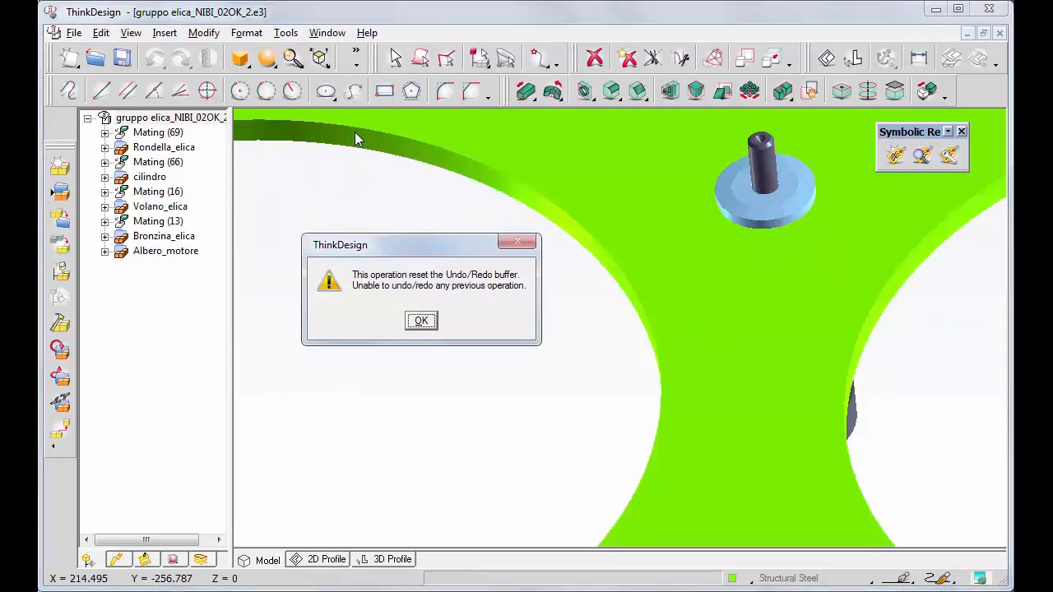
pyautogui.click(421, 321)
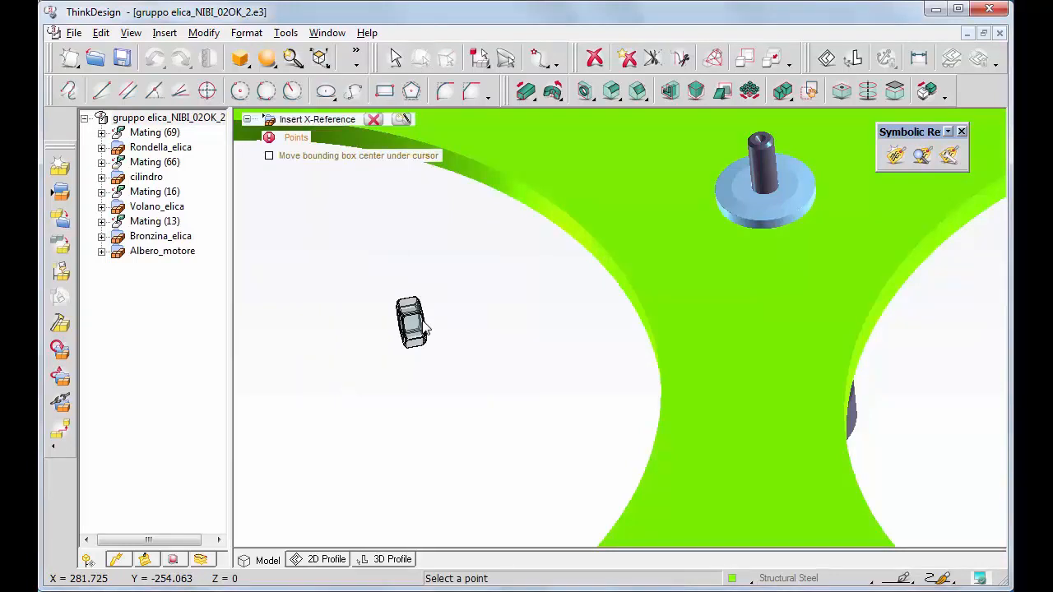
pyautogui.click(565, 328)
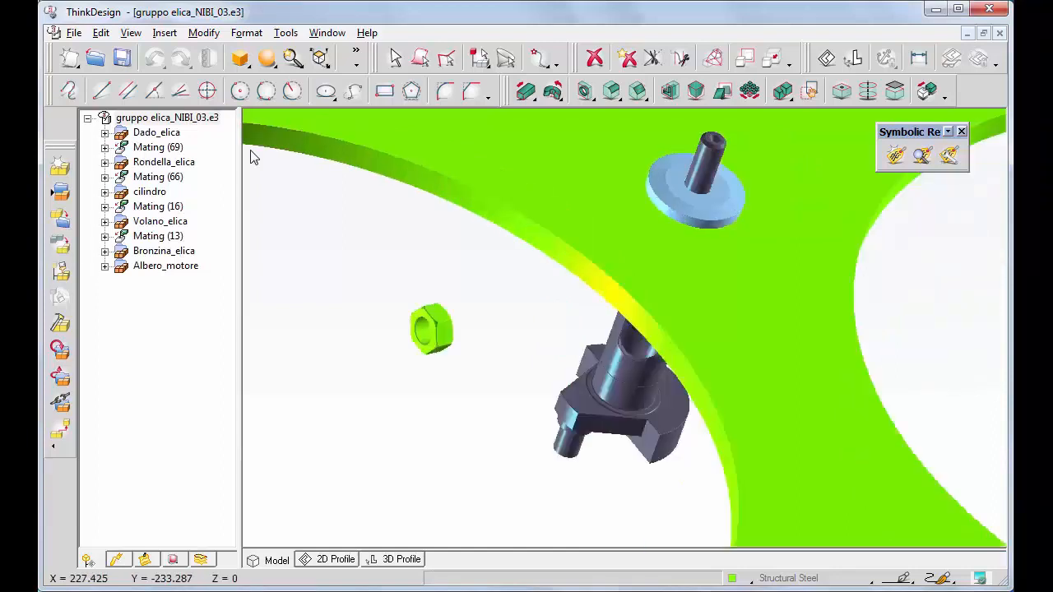
# Start Solid Mating zoomed on the nut, with Symbolic references only turned off.
pyautogui.click(927, 91)
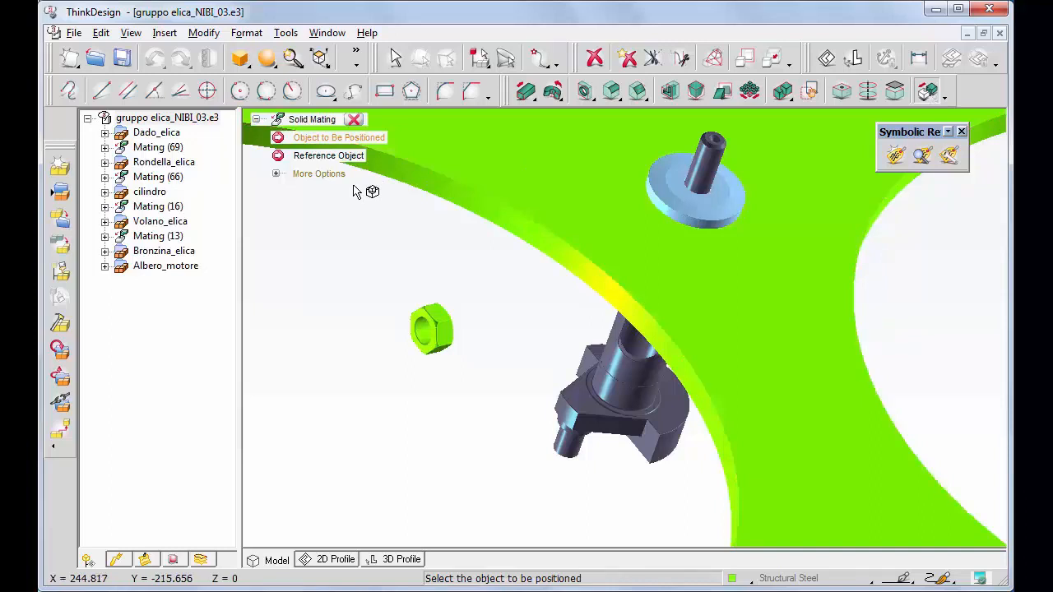
pyautogui.moveTo(353, 186); pyautogui.dragTo(547, 404)
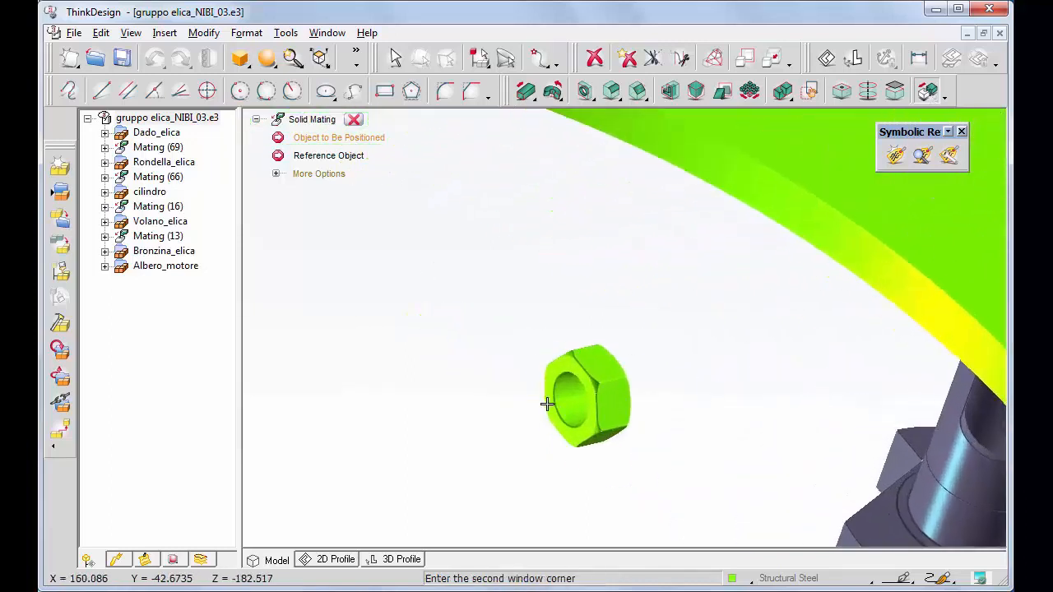
pyautogui.click(276, 174)
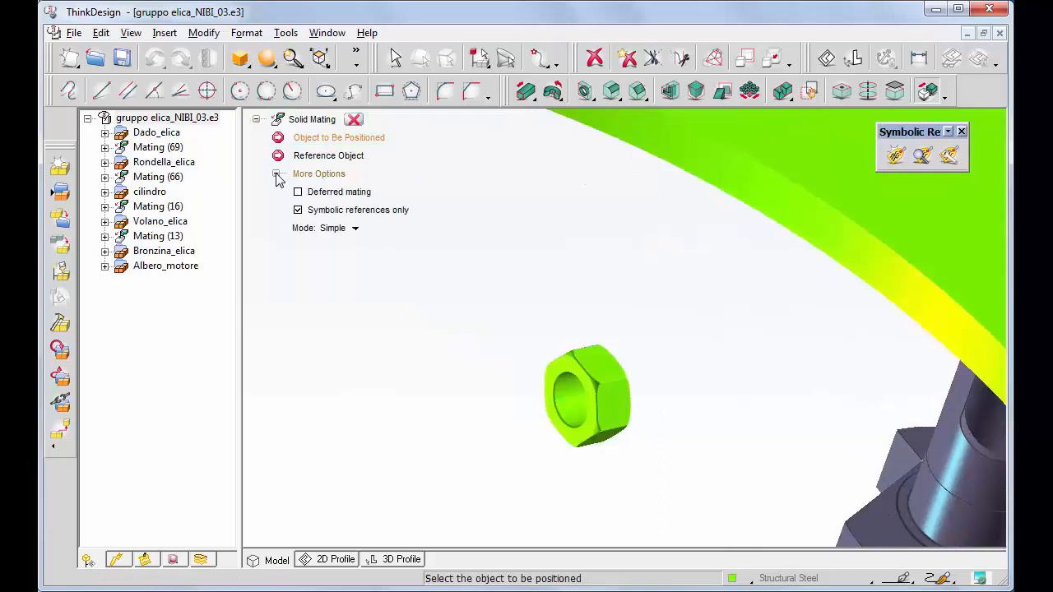
pyautogui.click(298, 211)
pyautogui.click(310, 176)
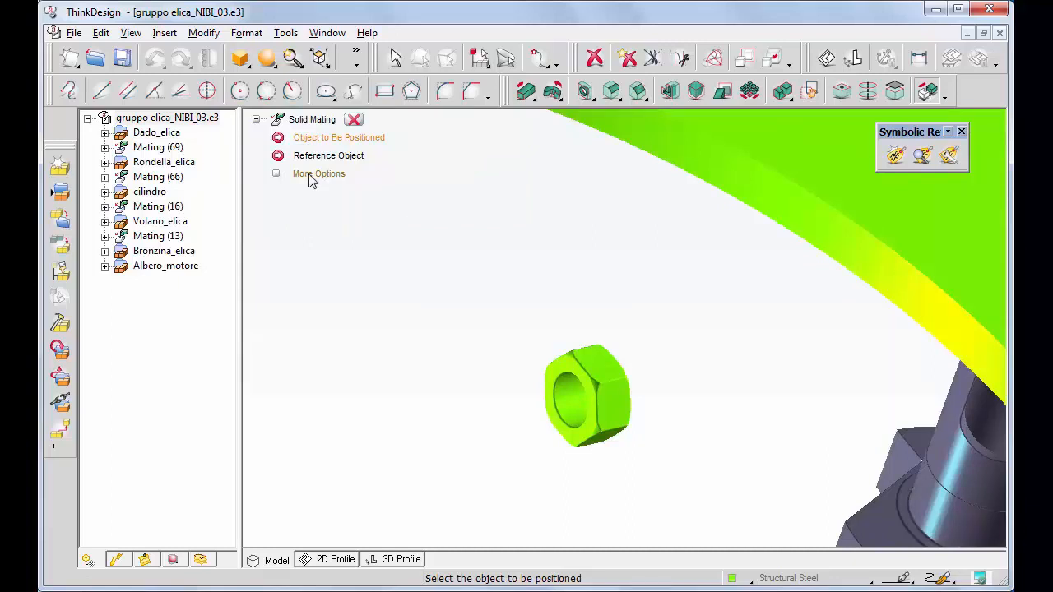
# Mate the nut in coincidence against the green plate's hole face.
pyautogui.click(572, 436)
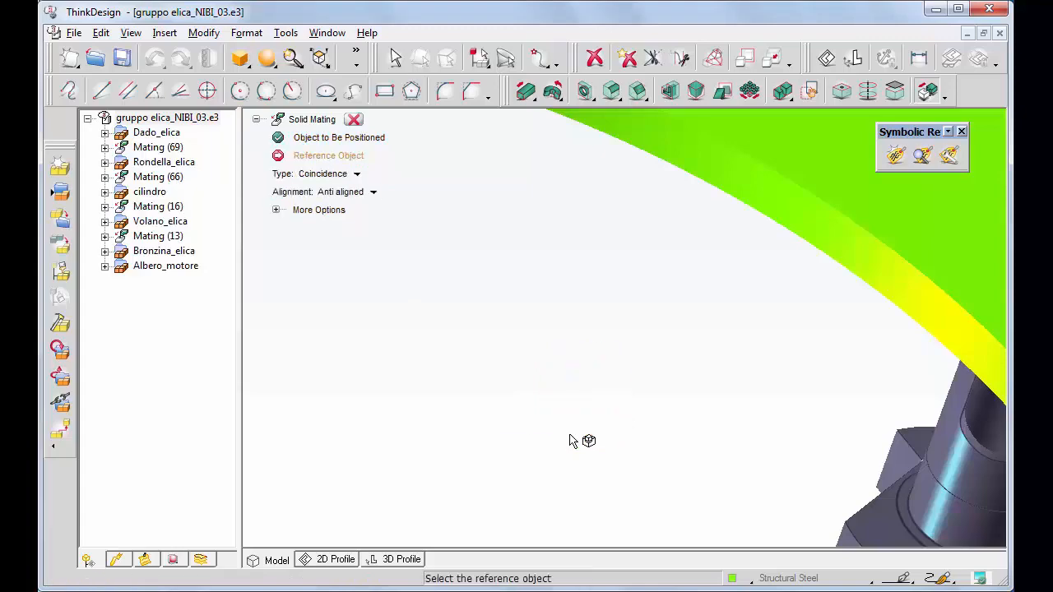
pyautogui.click(132, 33)
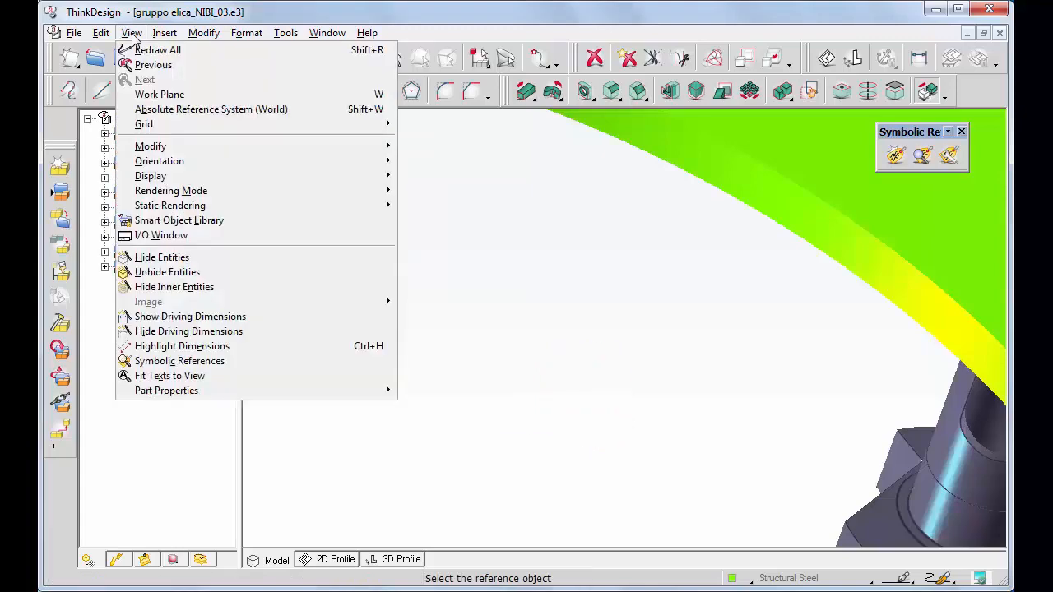
pyautogui.click(147, 65)
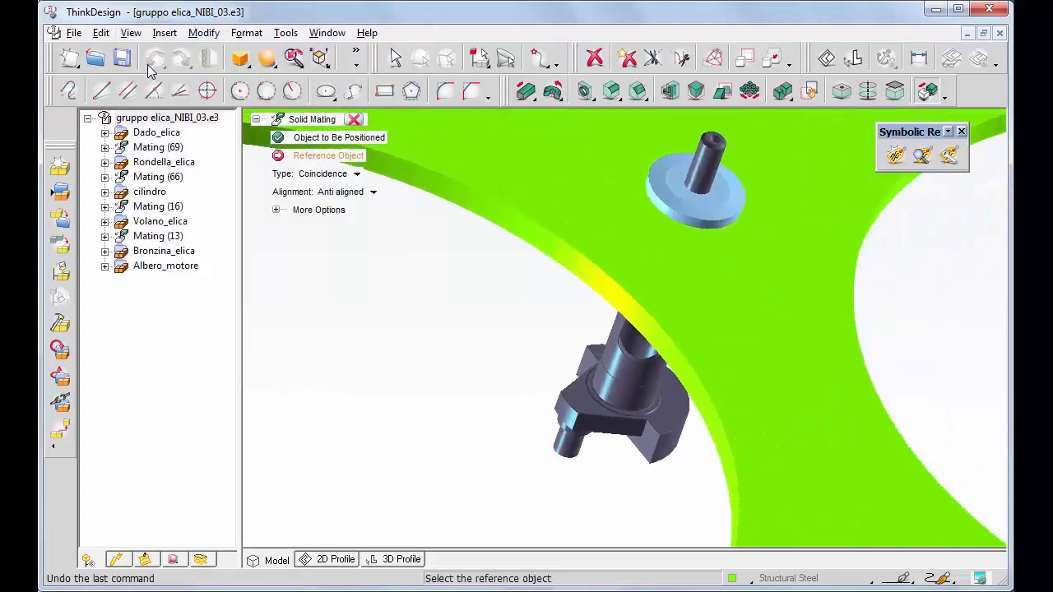
pyautogui.click(603, 206)
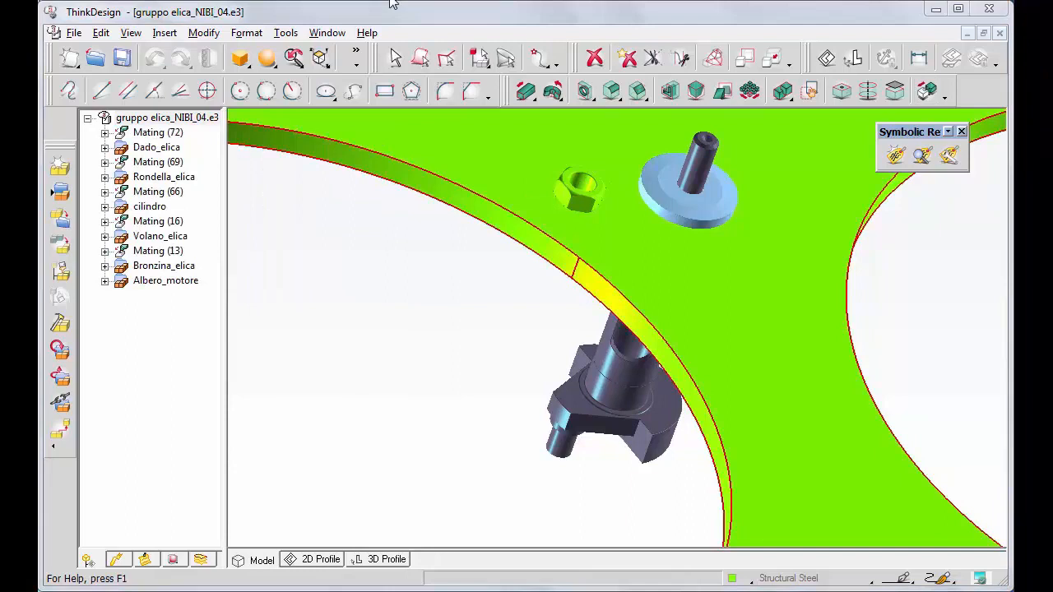
# Make the nut coaxial with the shaft's asse_albero axis, seating it above the washer.
pyautogui.click(927, 91)
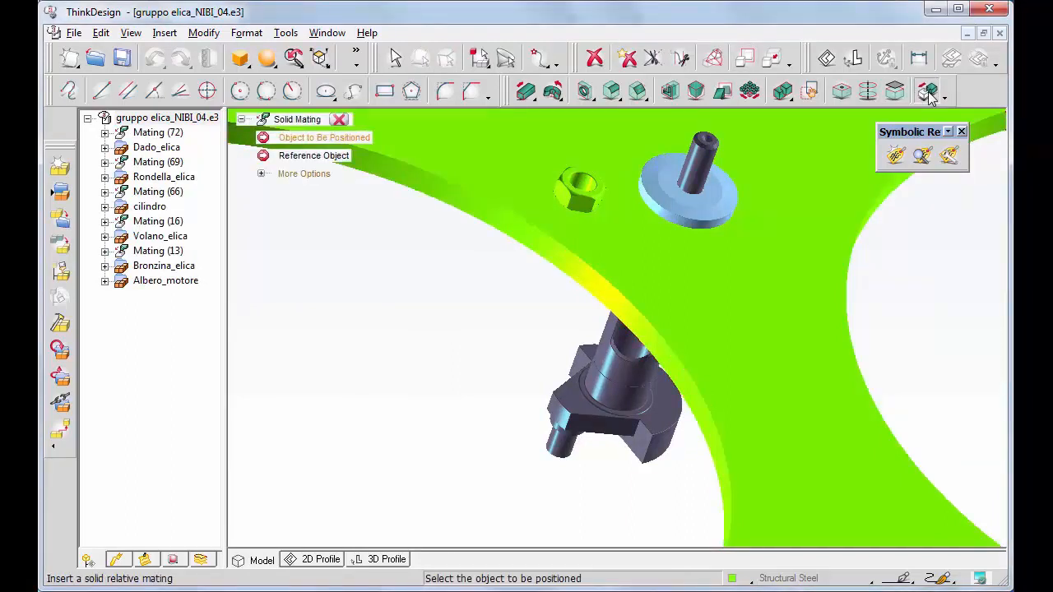
pyautogui.click(580, 188)
pyautogui.click(700, 165)
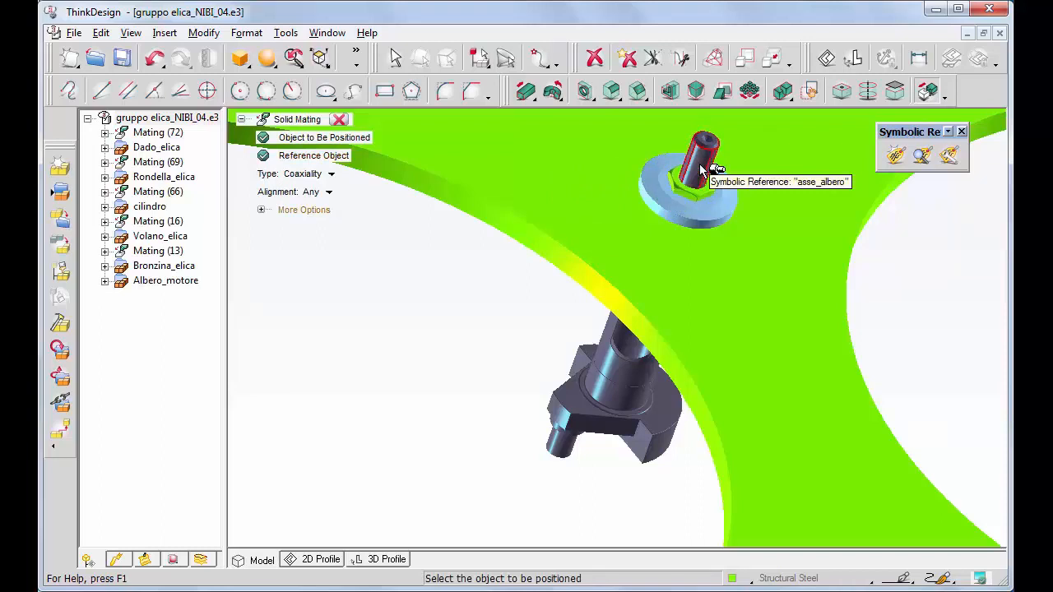
pyautogui.click(339, 119)
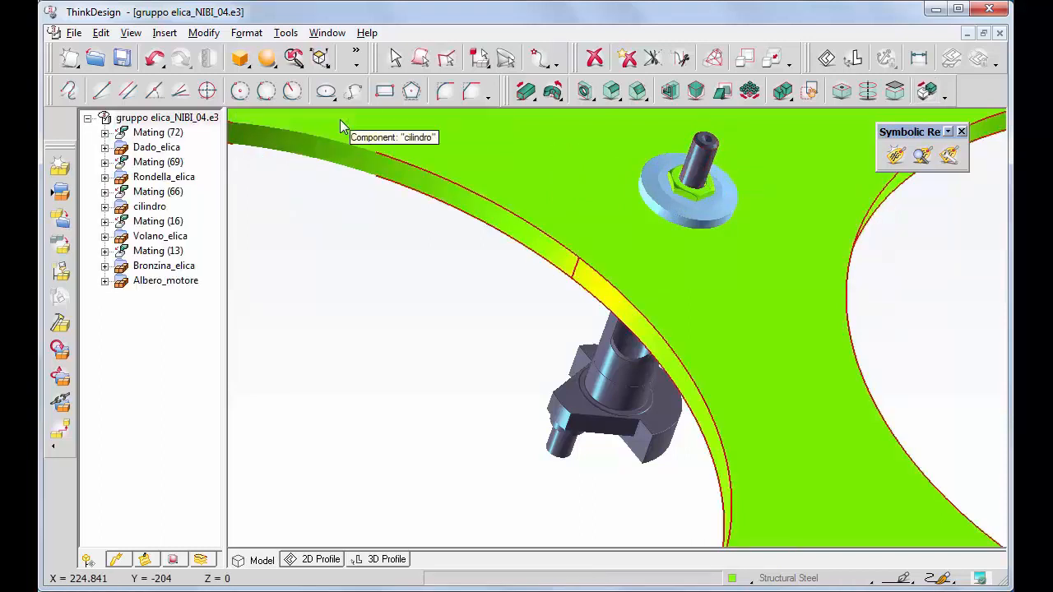
# Expand Mating (72) and widen the tree to read its Coincidence and Coaxiality entries.
pyautogui.click(104, 133)
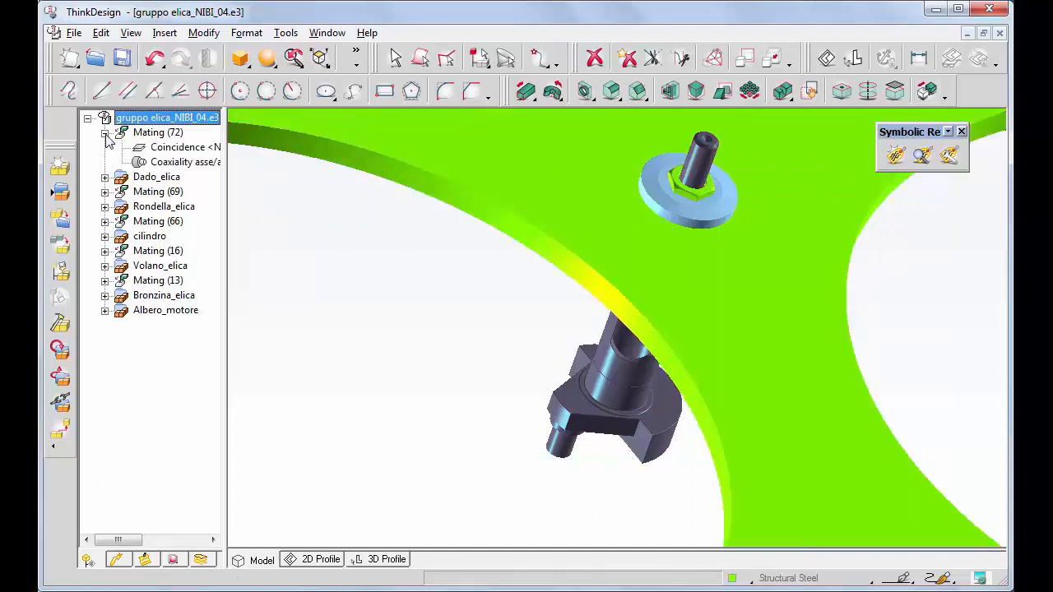
pyautogui.moveTo(225, 197); pyautogui.dragTo(356, 237)
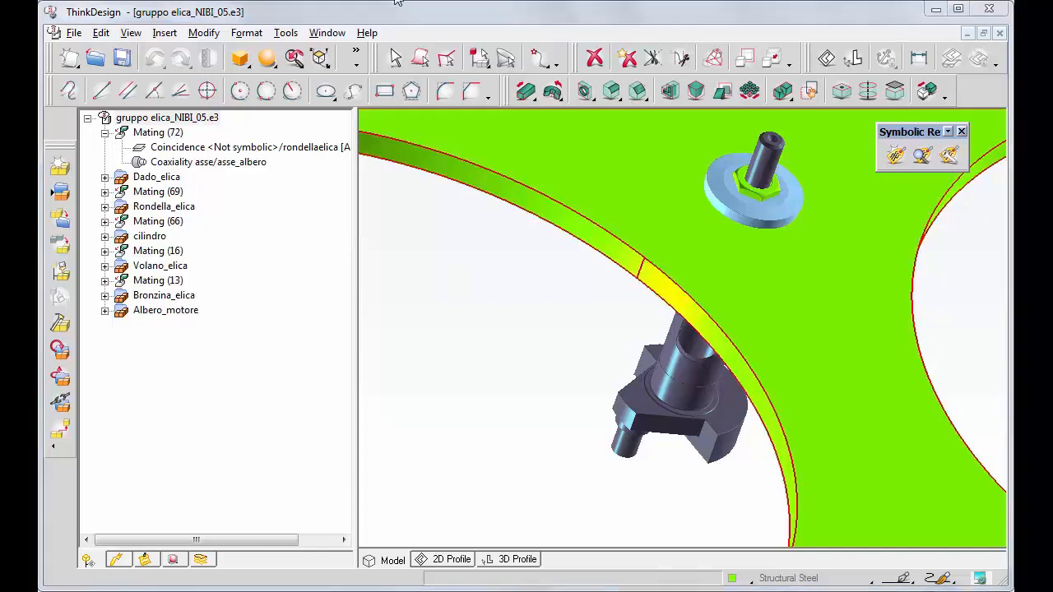
# Redefine the nut's Coincidence to use symbolic references rondelladado and rondellaelica.
pyautogui.rightClick(178, 148)
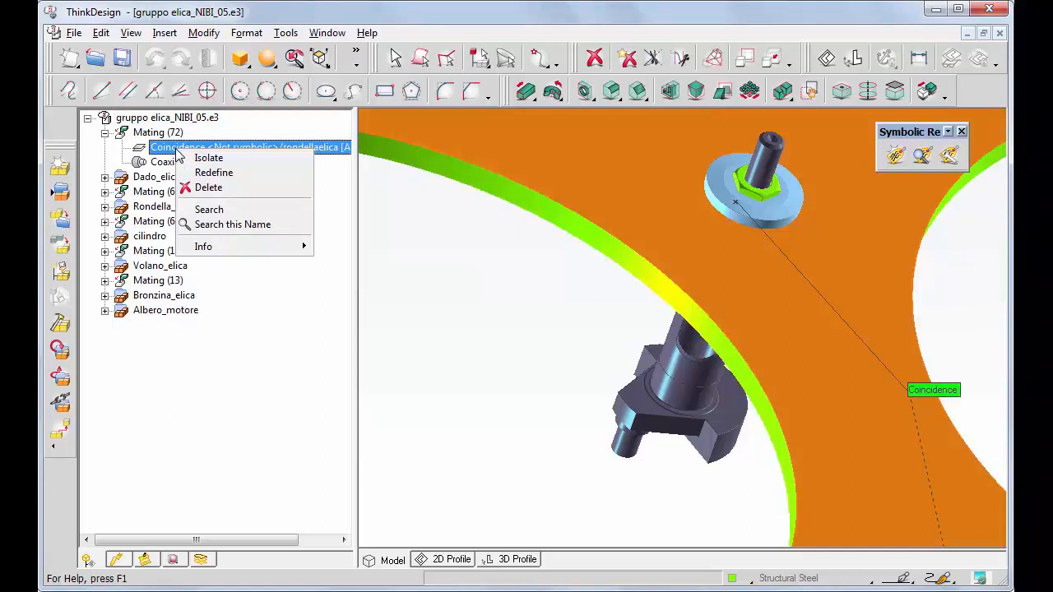
pyautogui.click(213, 174)
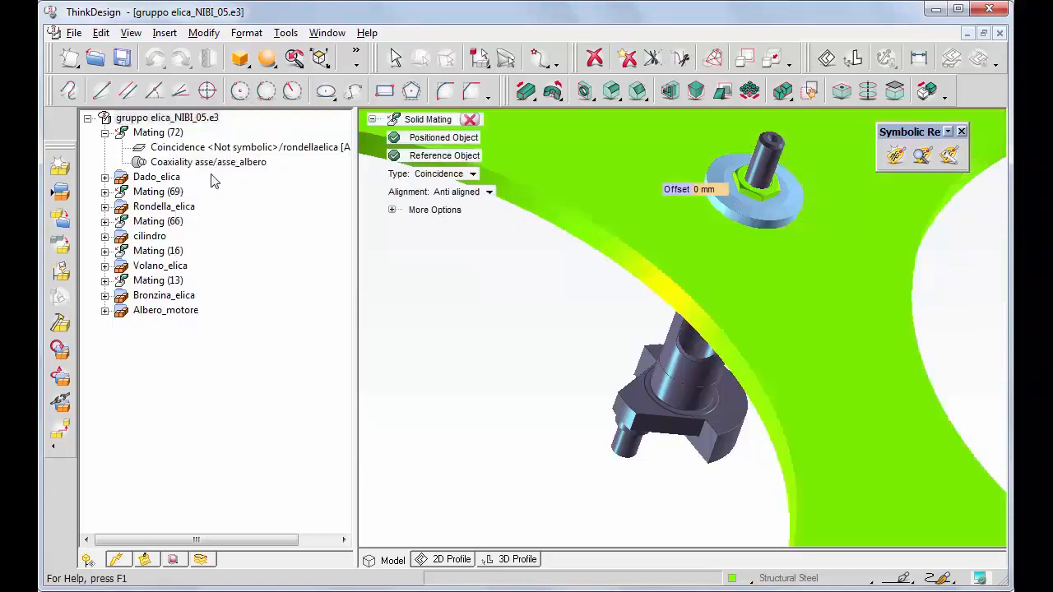
pyautogui.click(393, 211)
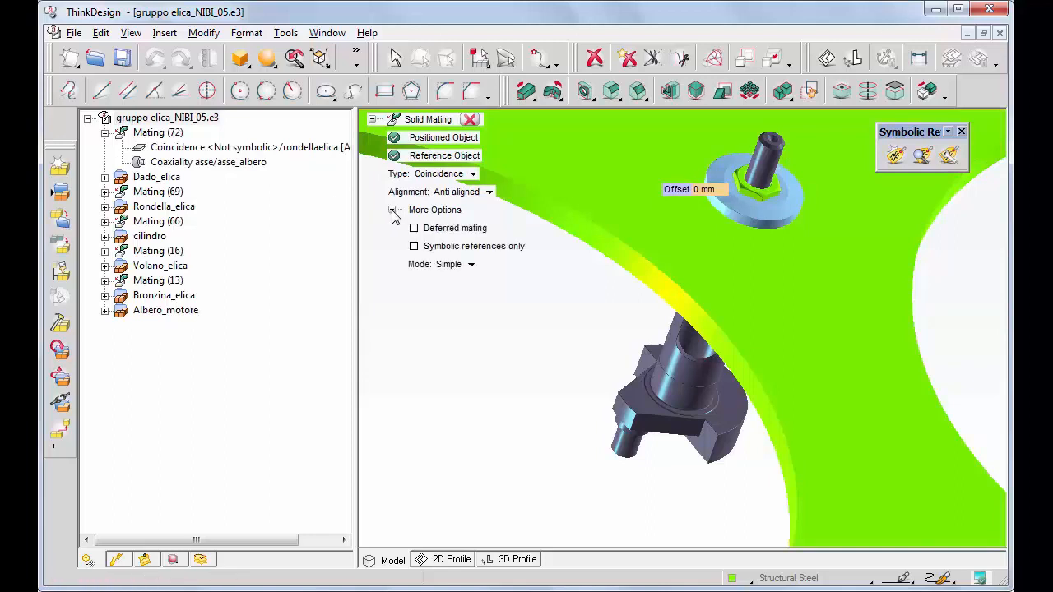
pyautogui.click(414, 247)
pyautogui.click(427, 140)
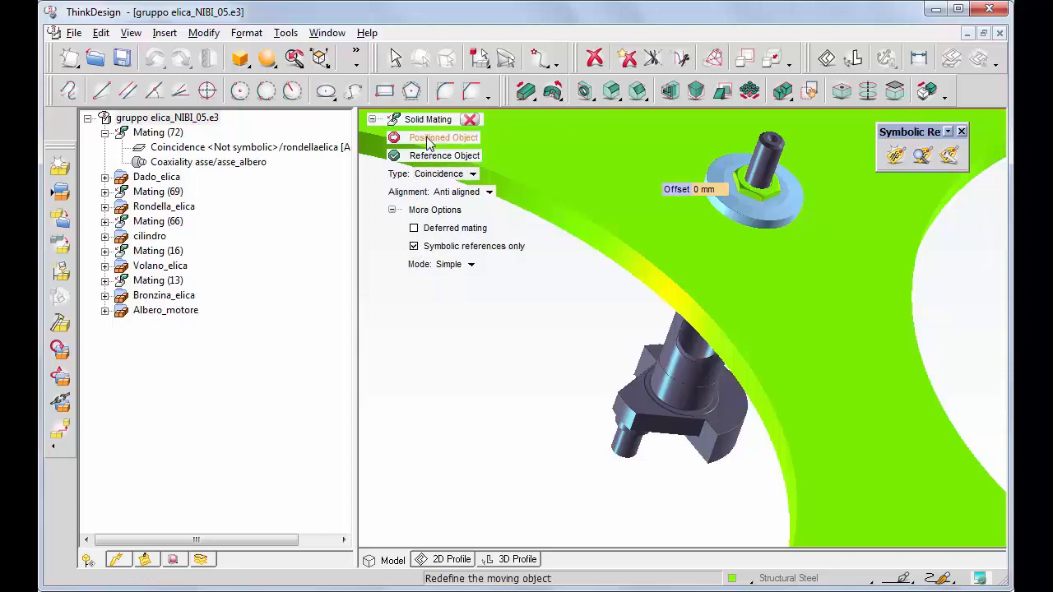
pyautogui.click(751, 192)
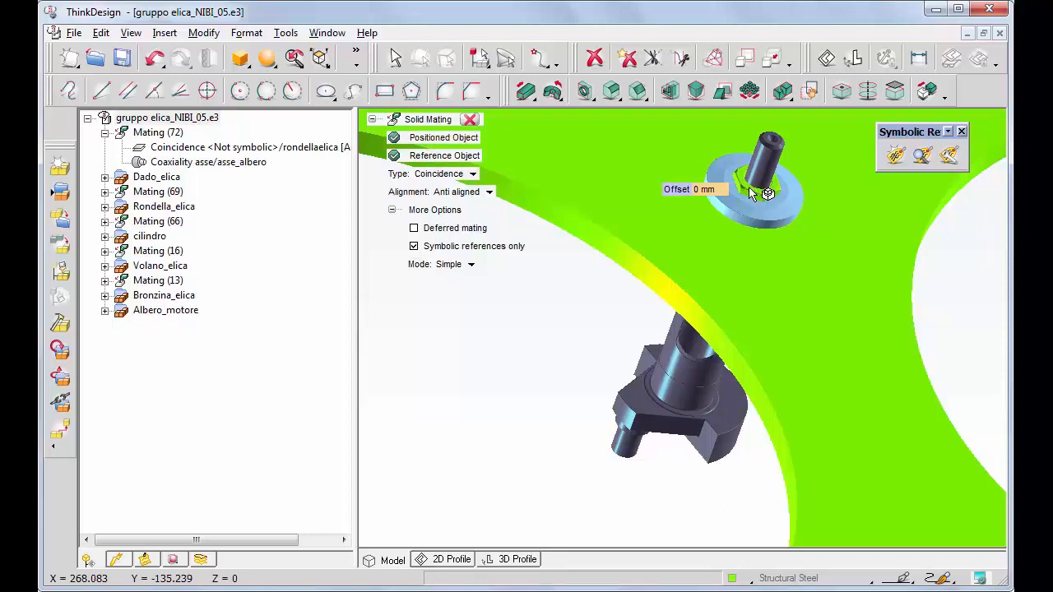
pyautogui.click(470, 119)
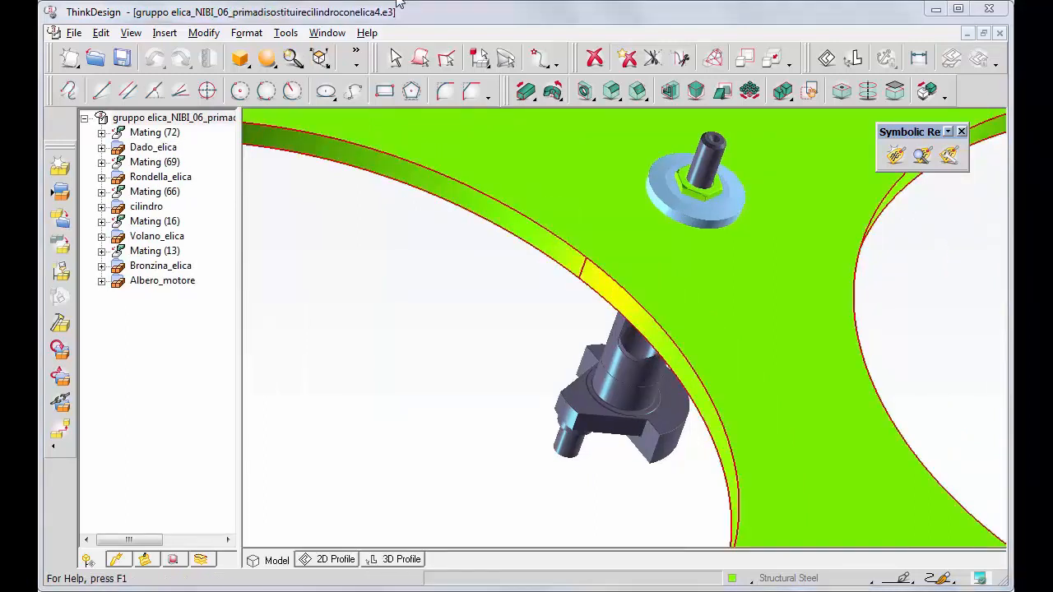
# Verify that elica_4_pale.e3 has the same asse, rondellaelica and volanoelica references as cilindro.
pyautogui.click(101, 207)
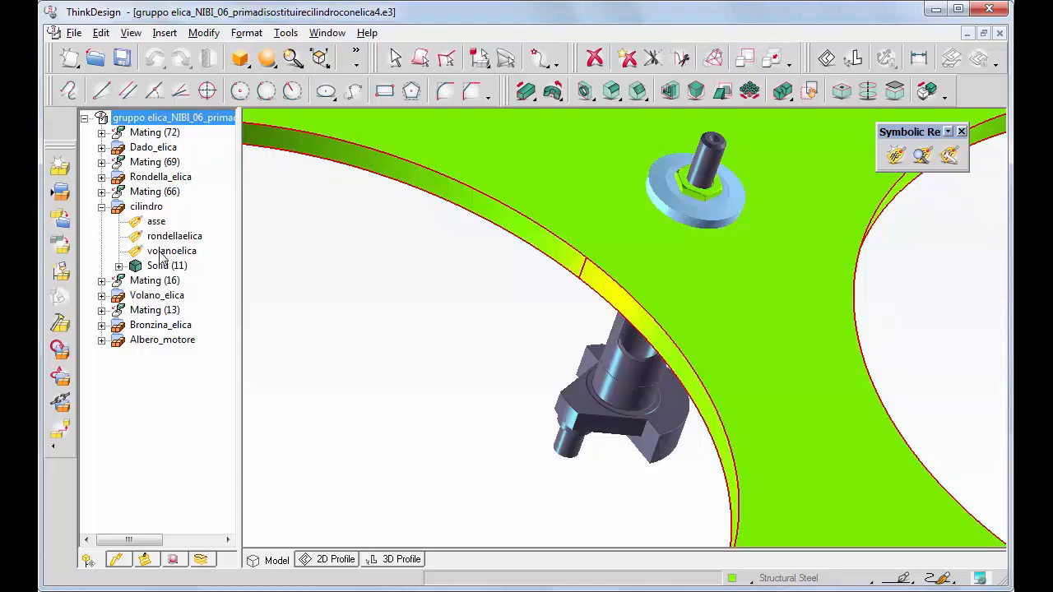
pyautogui.click(95, 60)
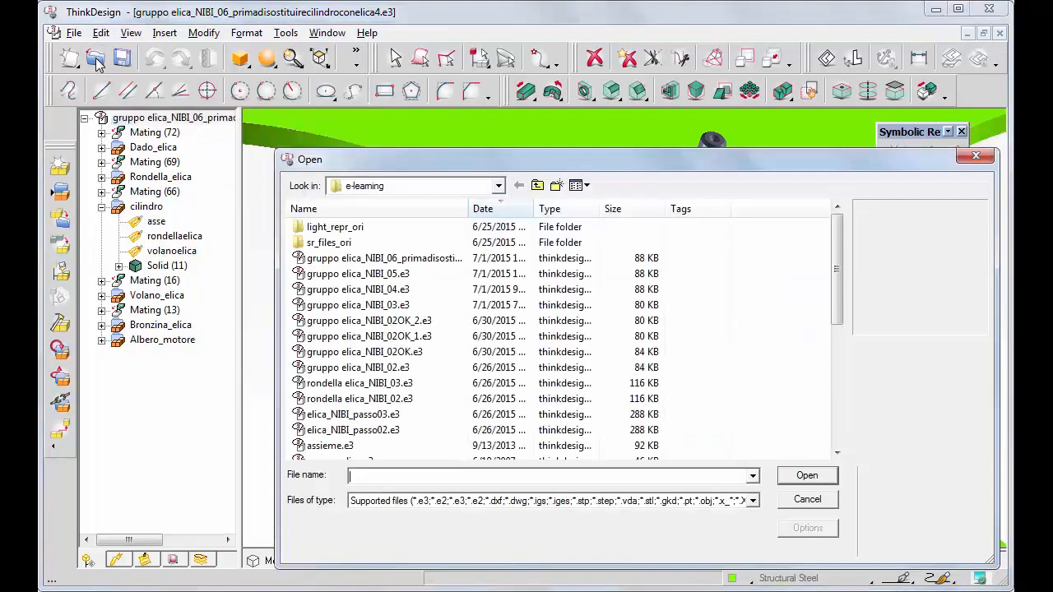
pyautogui.write('elica_4_pale.e3')
pyautogui.press('Return')
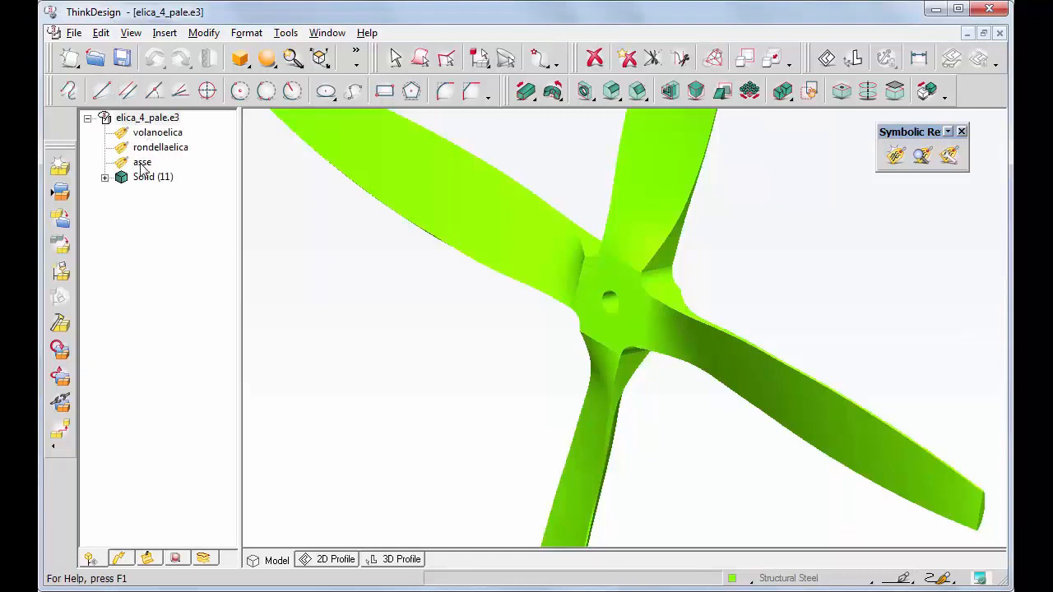
pyautogui.click(923, 156)
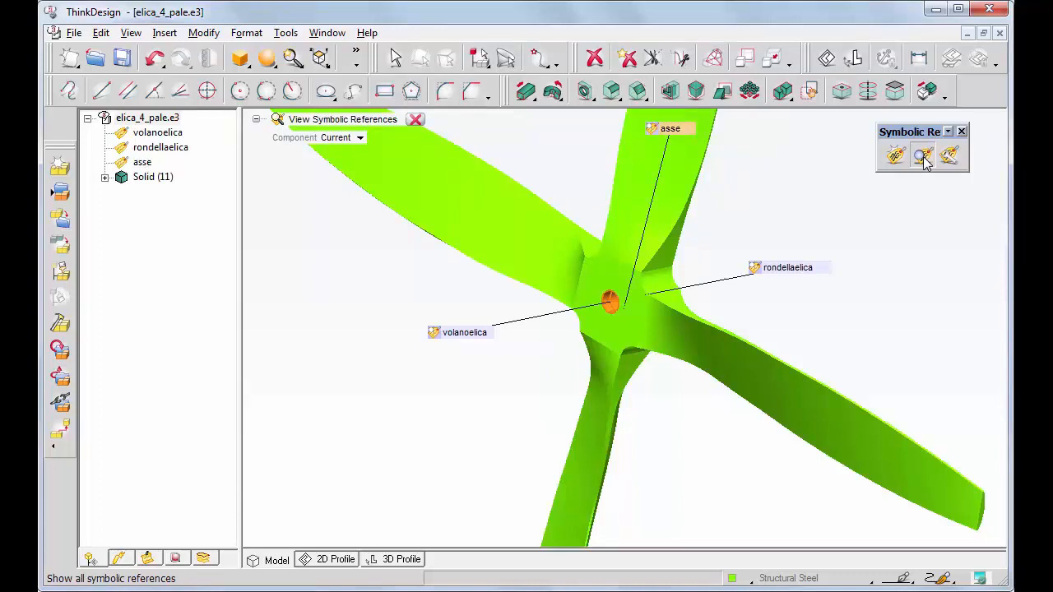
pyautogui.click(1000, 34)
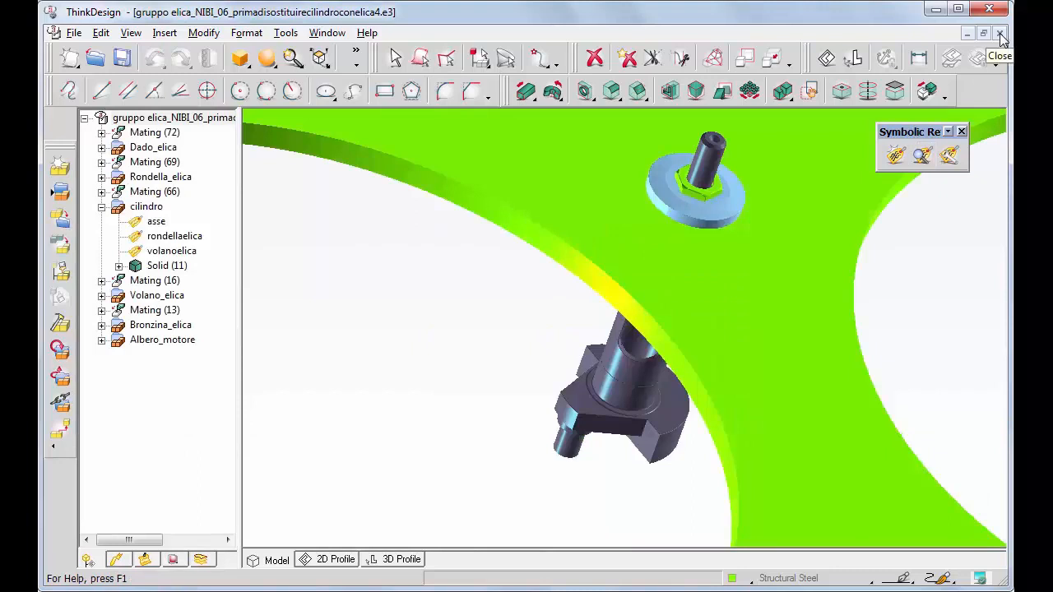
# Replace the cilindro component with elica_4_pale.e3, keeping its mating events.
pyautogui.rightClick(136, 213)
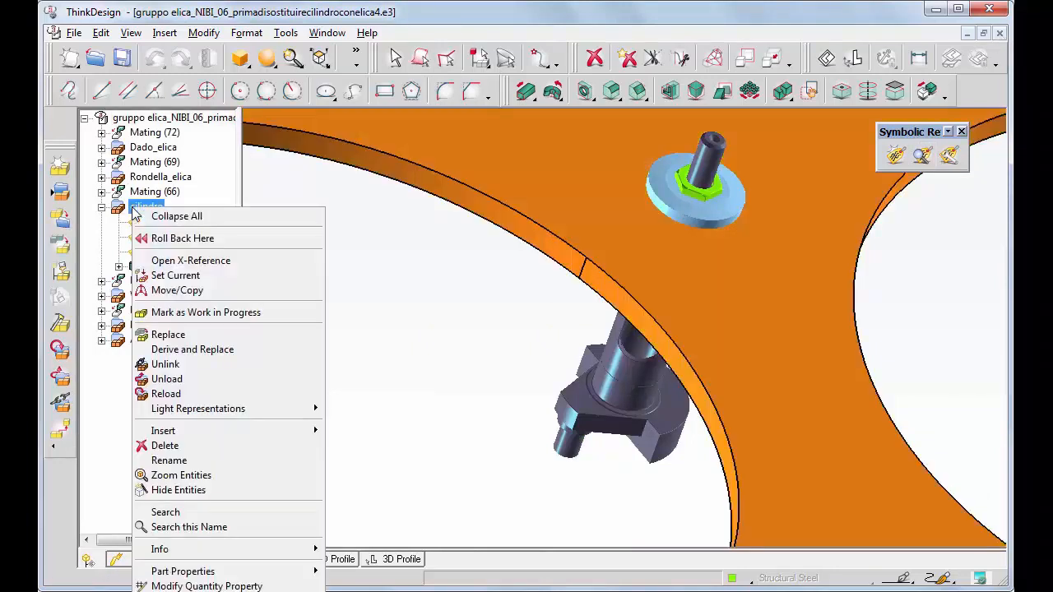
pyautogui.click(165, 335)
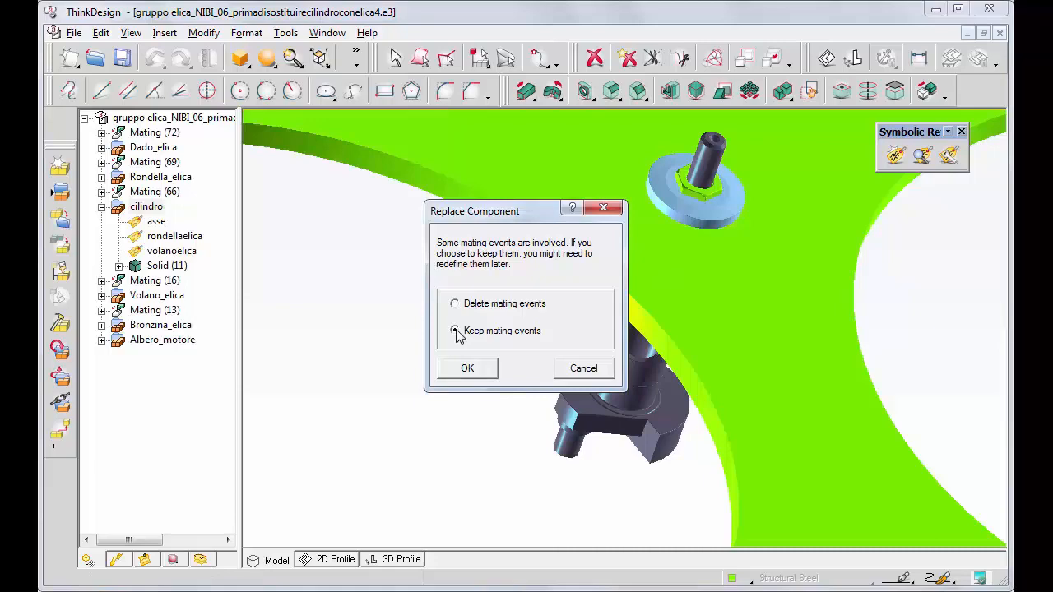
pyautogui.click(468, 369)
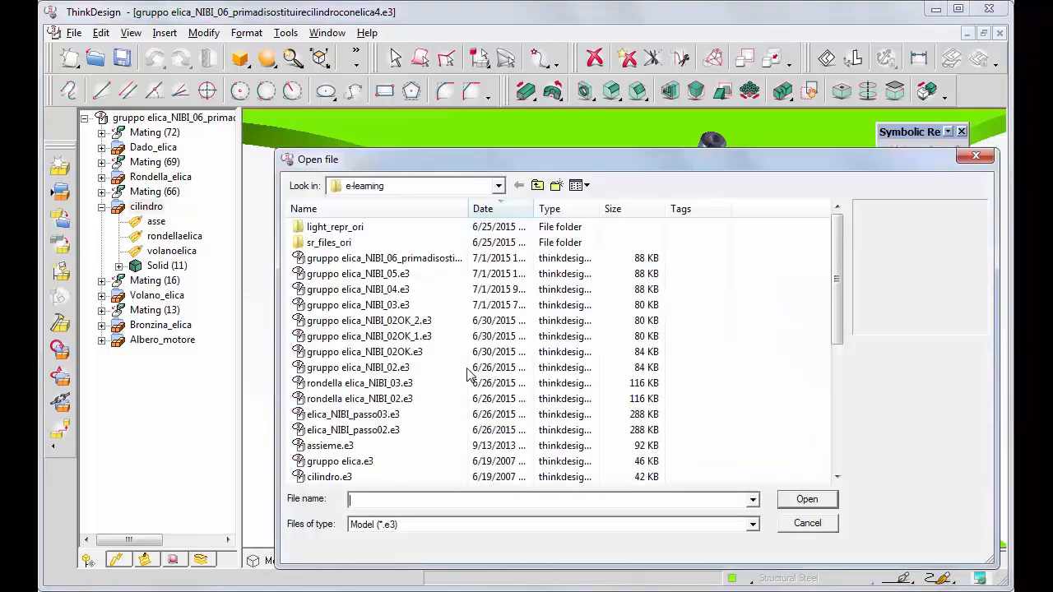
pyautogui.write('elica_4_pale.e3')
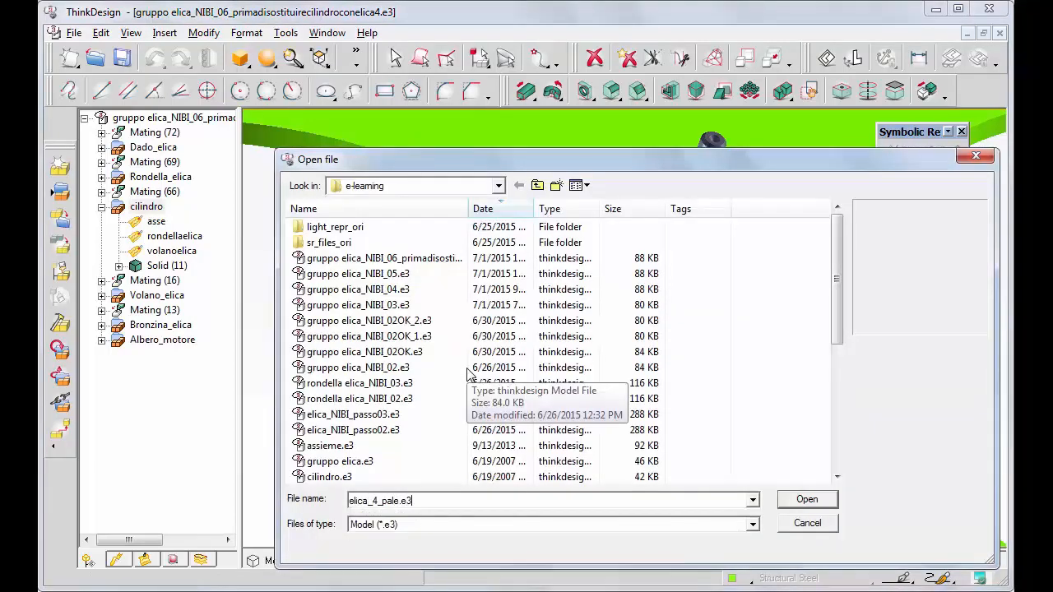
pyautogui.press('Return')
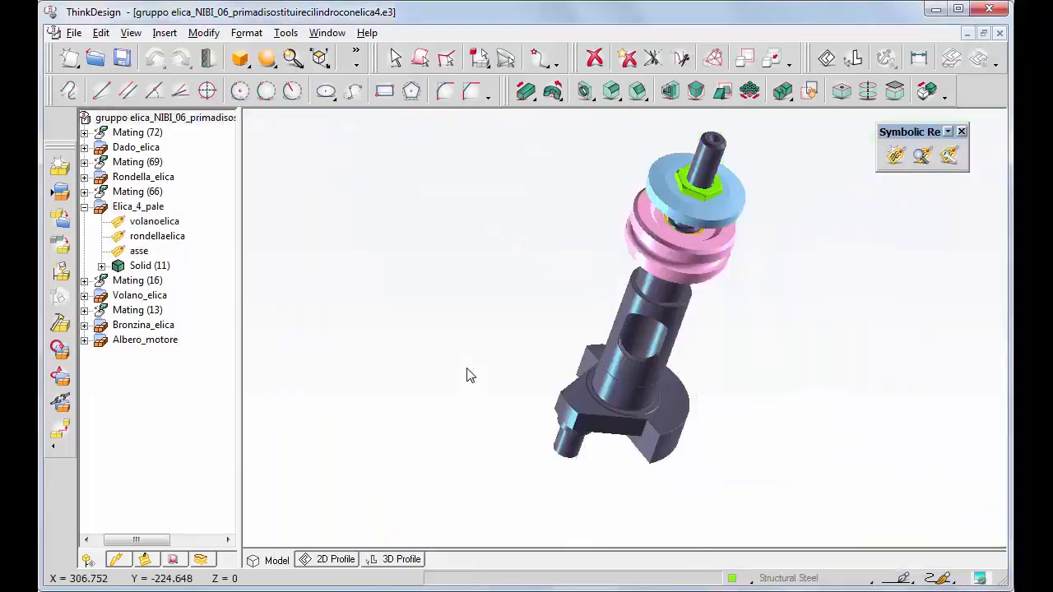
# Rebuild the assembly and fit the four-blade propeller in the view.
pyautogui.click(209, 59)
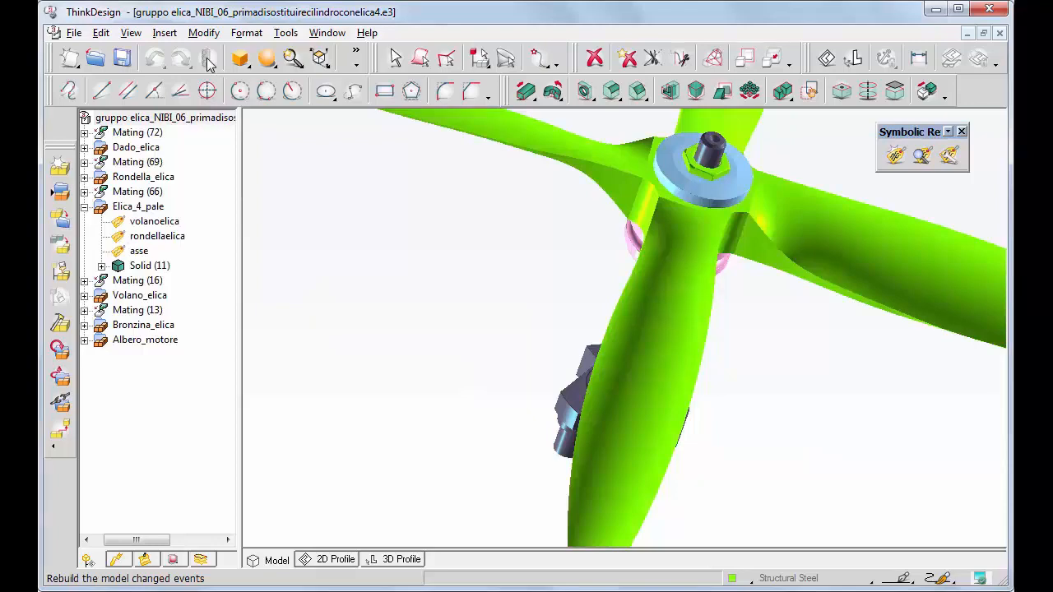
pyautogui.press('F3')
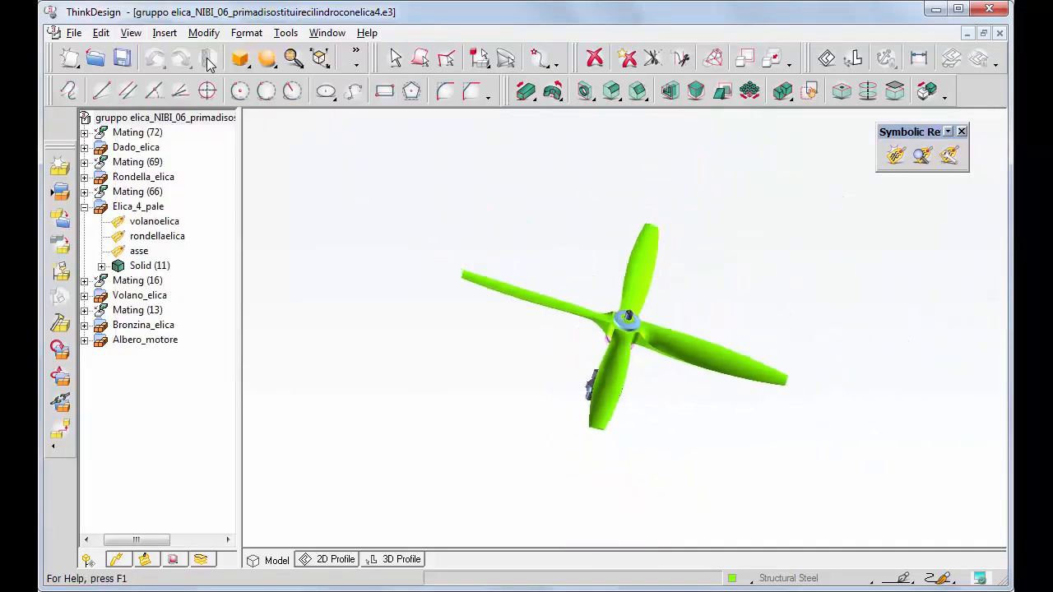
# Swap the four-blade propeller for the two-blade elica.e3 and rebuild the assembly.
pyautogui.rightClick(690, 354)
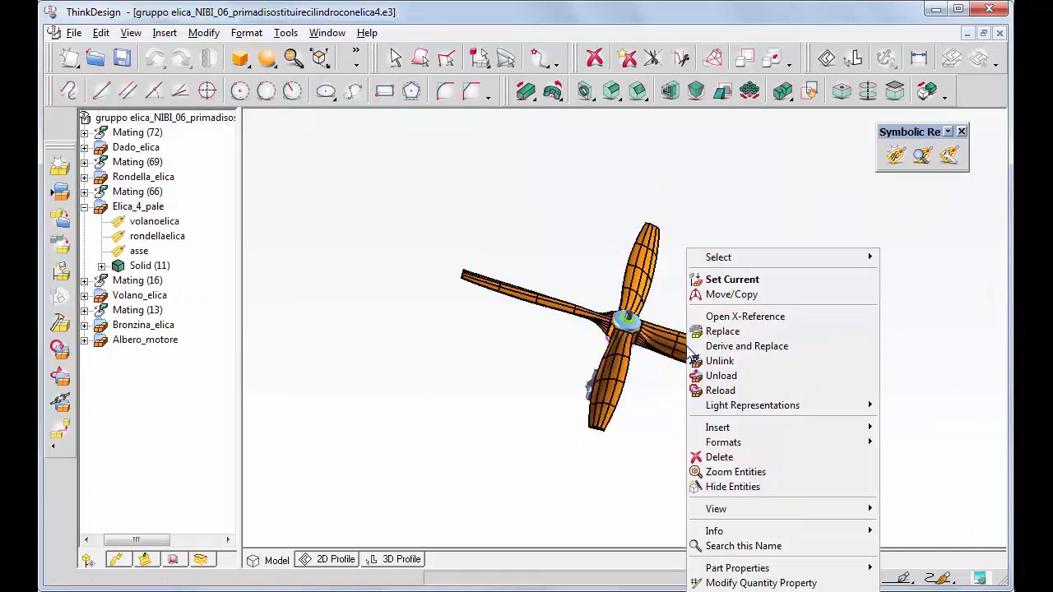
pyautogui.click(715, 332)
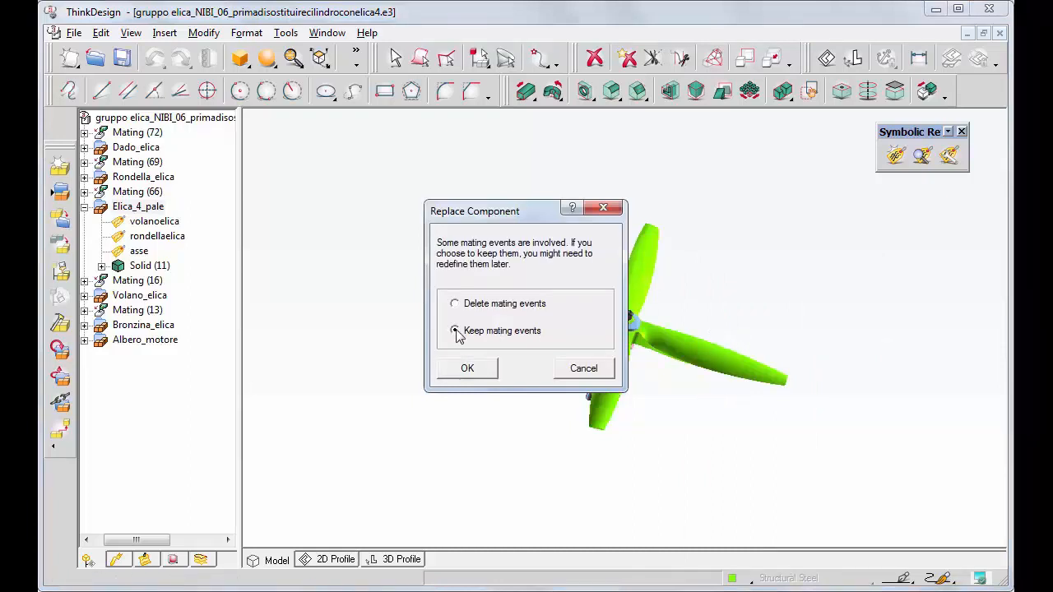
pyautogui.click(468, 369)
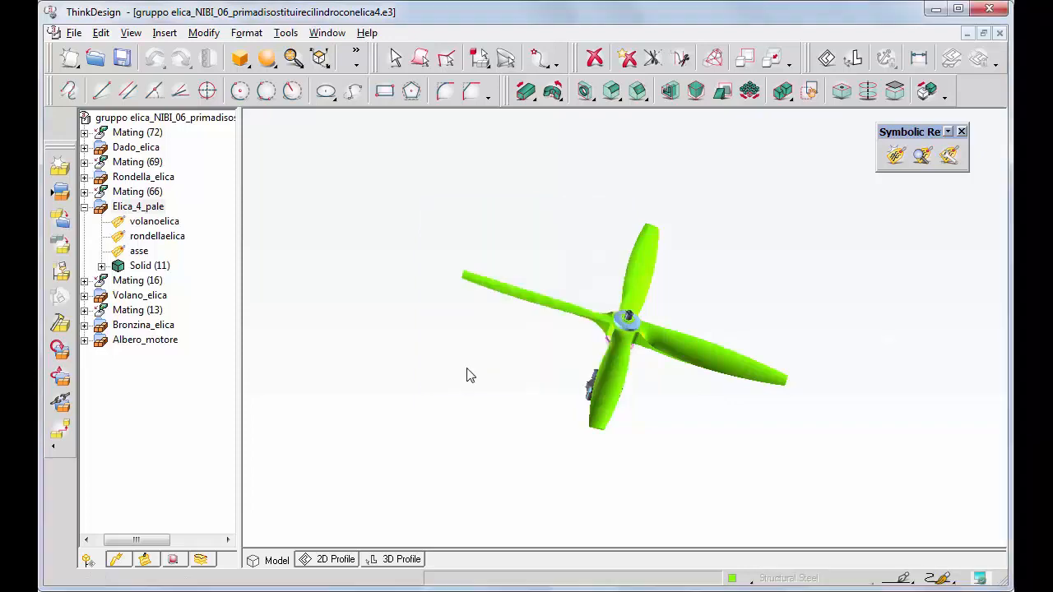
pyautogui.write('elica.e3')
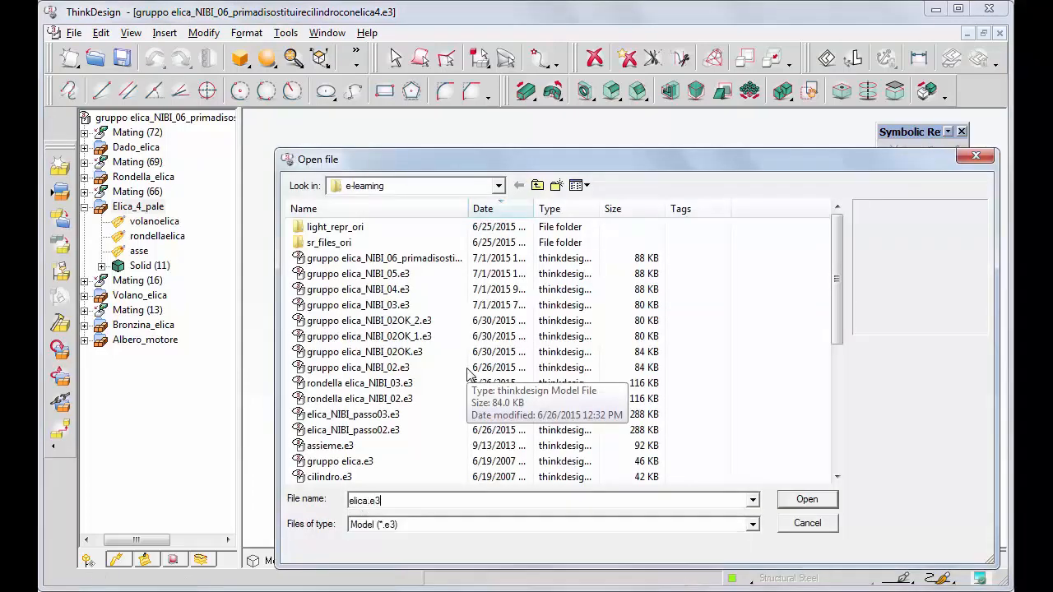
pyautogui.press('Return')
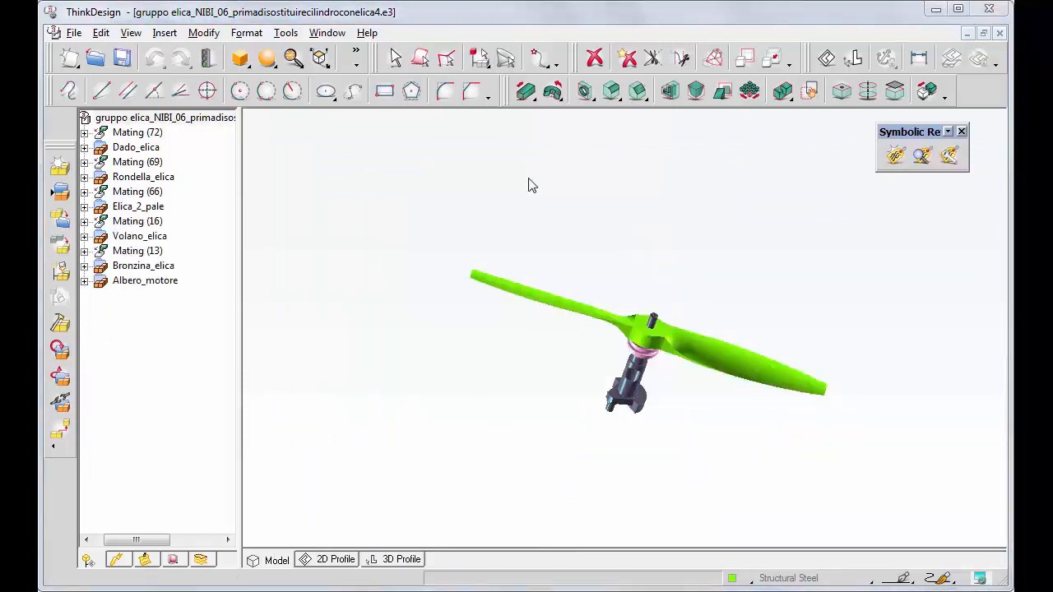
pyautogui.click(207, 62)
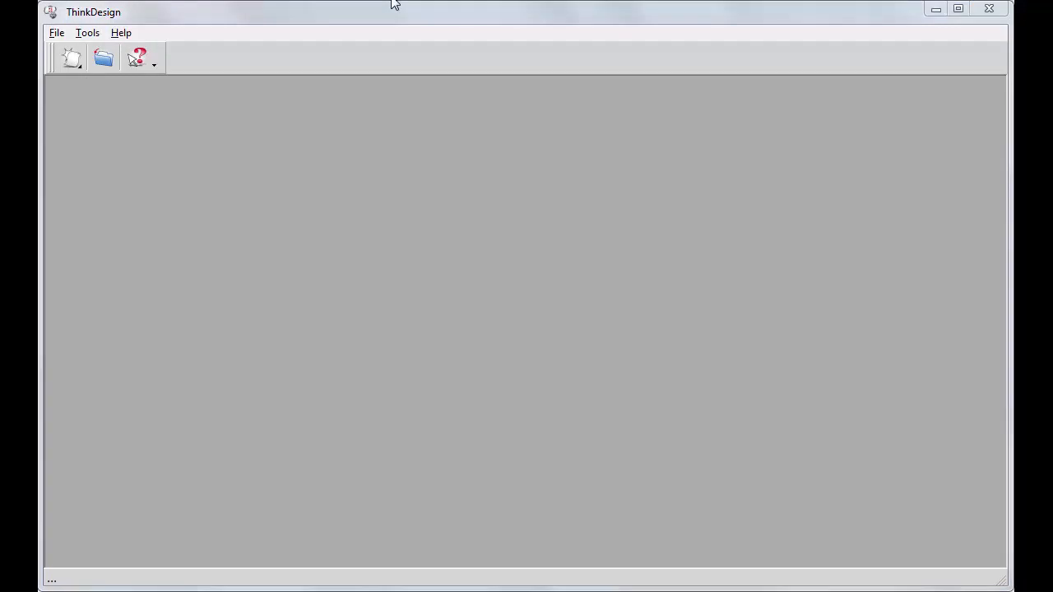
# Open the plate assembly assieme.e3.
pyautogui.click(103, 58)
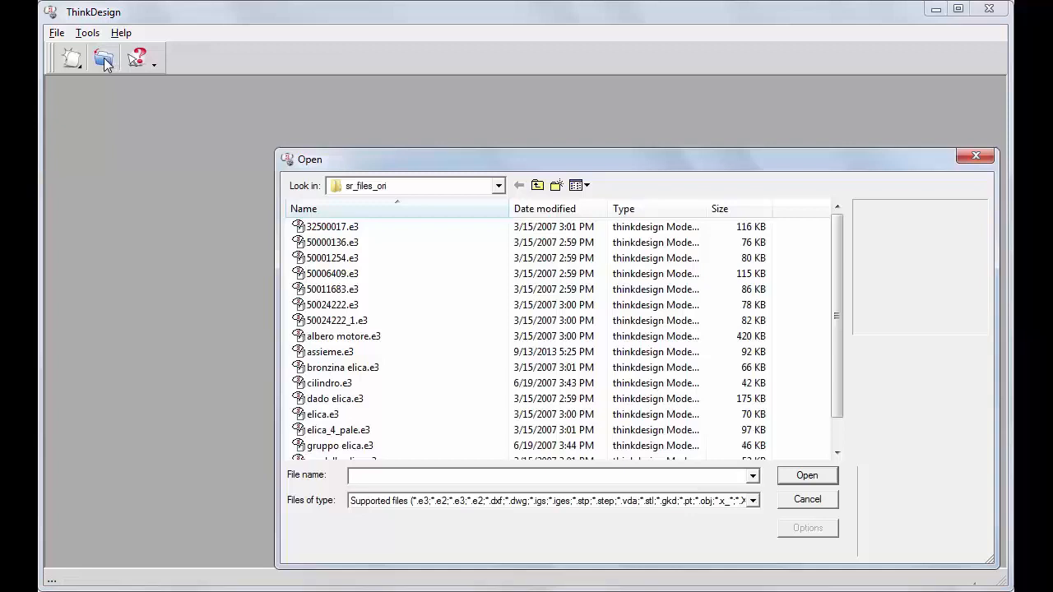
pyautogui.write('assieme.e3')
pyautogui.press('Return')
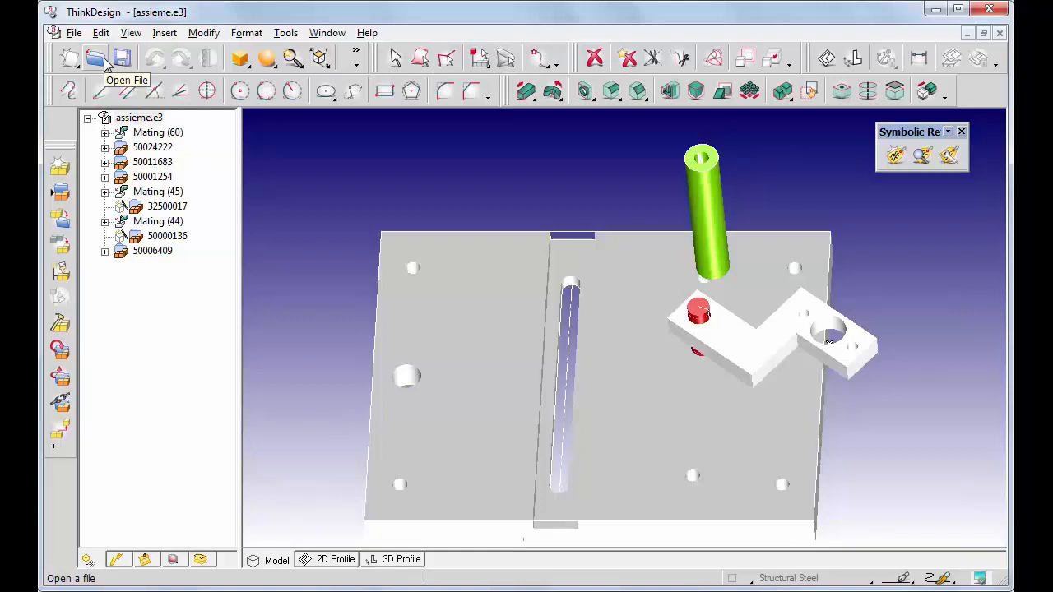
# Open part 50024222_1.e3 and display its asse symbolic references.
pyautogui.click(97, 62)
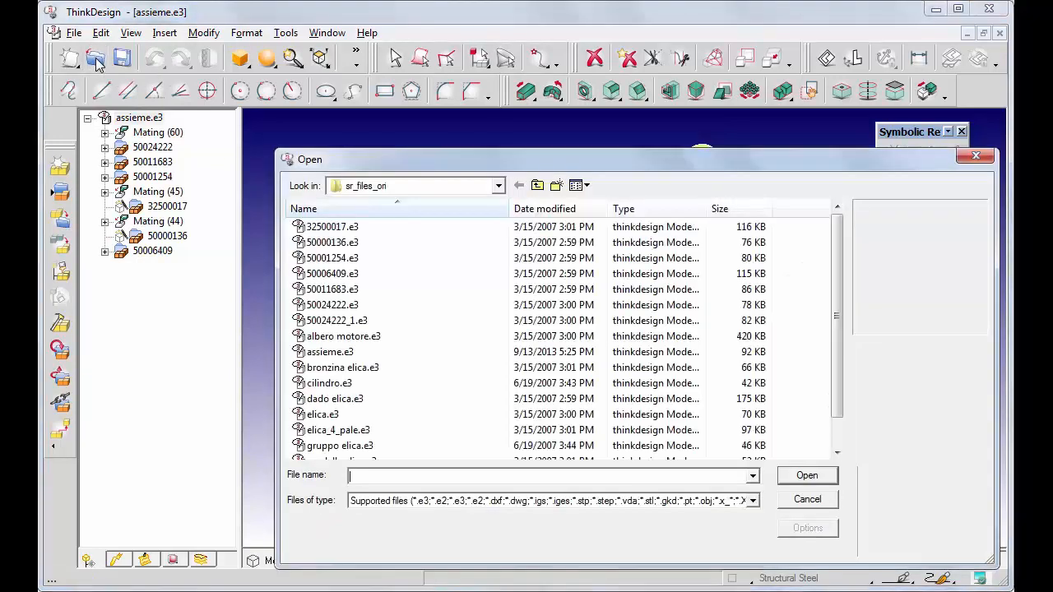
pyautogui.write('50024222_1.e3')
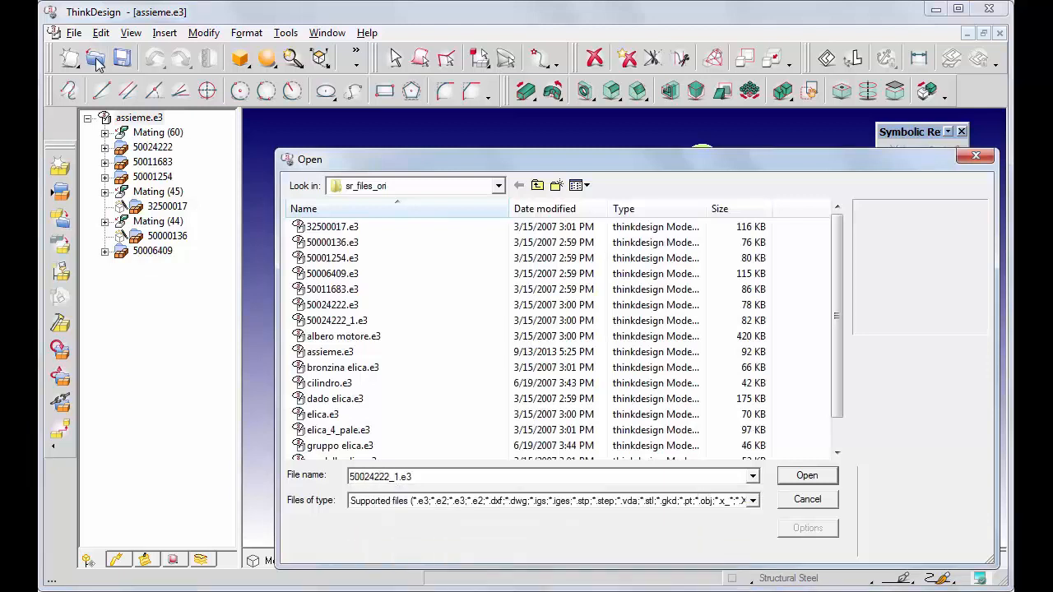
pyautogui.press('Return')
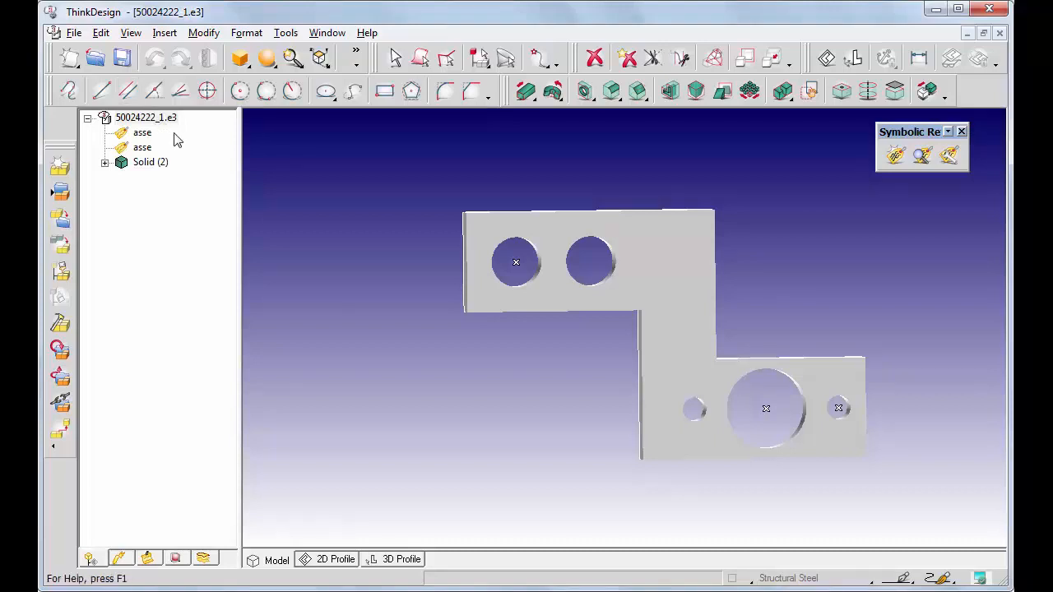
pyautogui.click(922, 156)
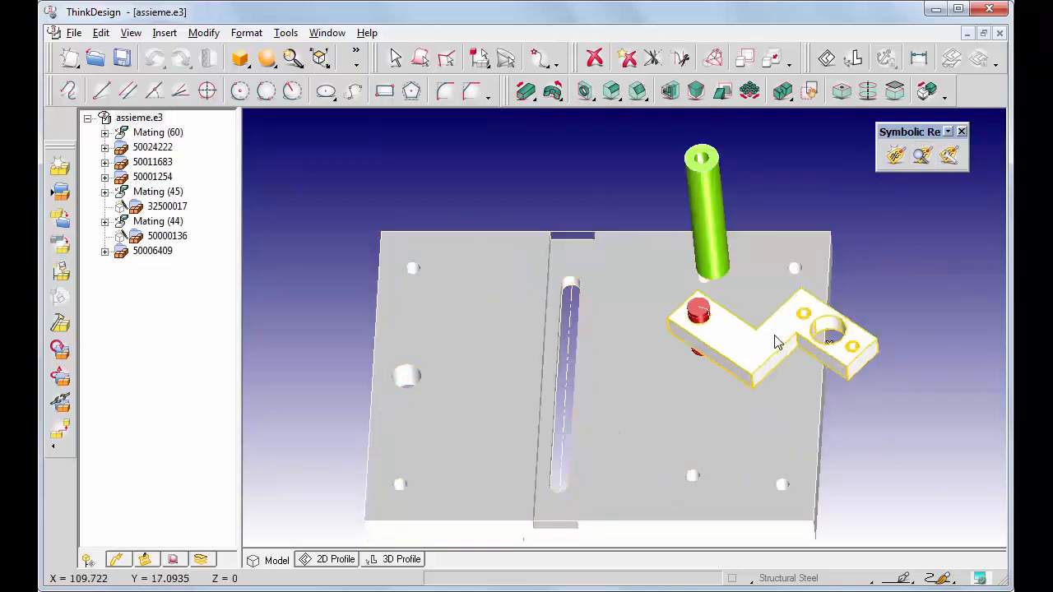
# Replace bracket 50024222 with 50024222_1.e3, keeping mating events.
pyautogui.rightClick(777, 342)
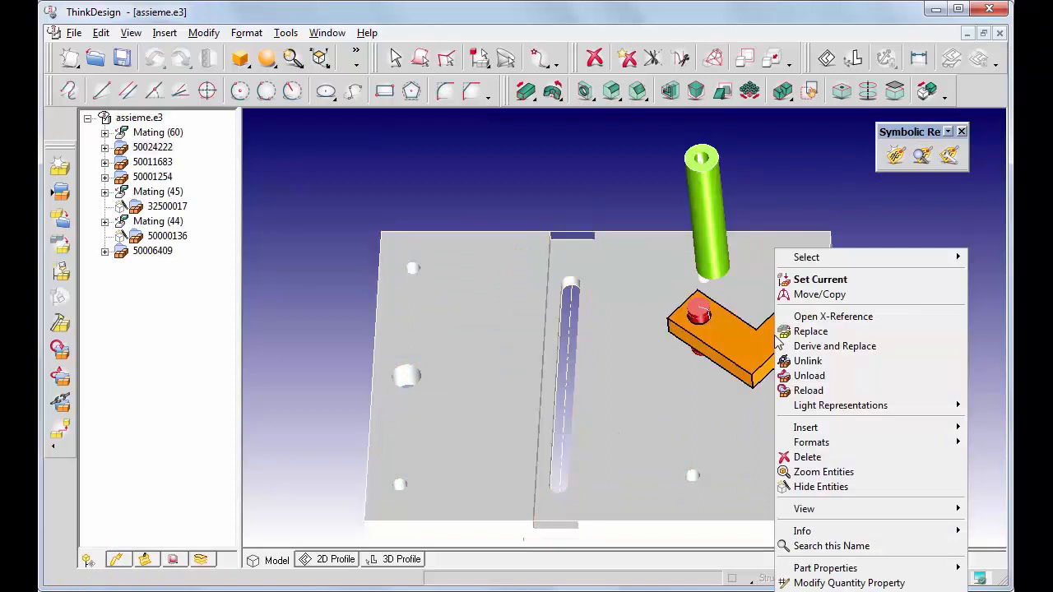
pyautogui.click(803, 333)
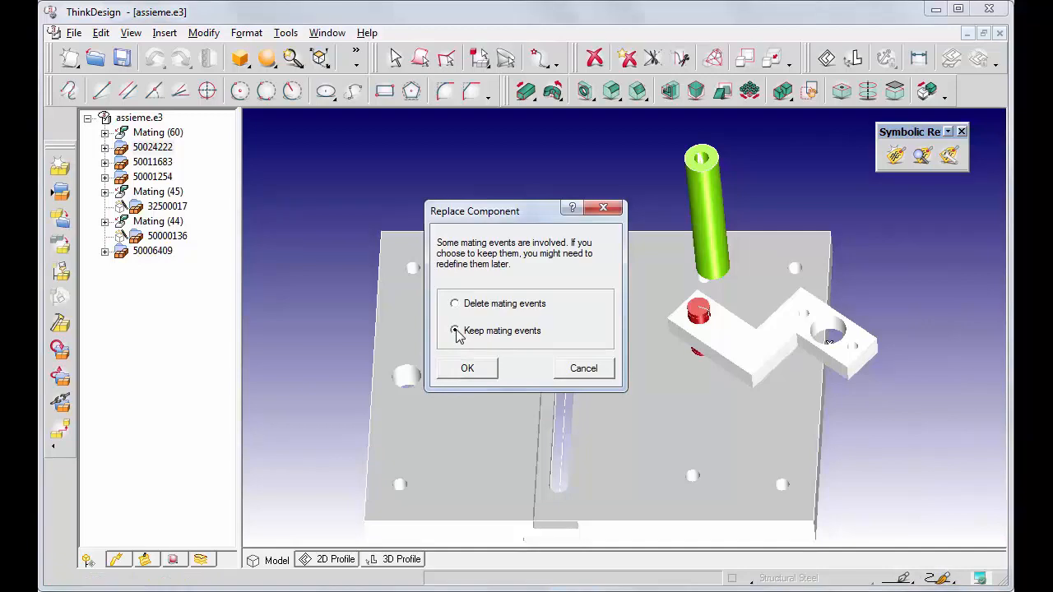
pyautogui.click(467, 370)
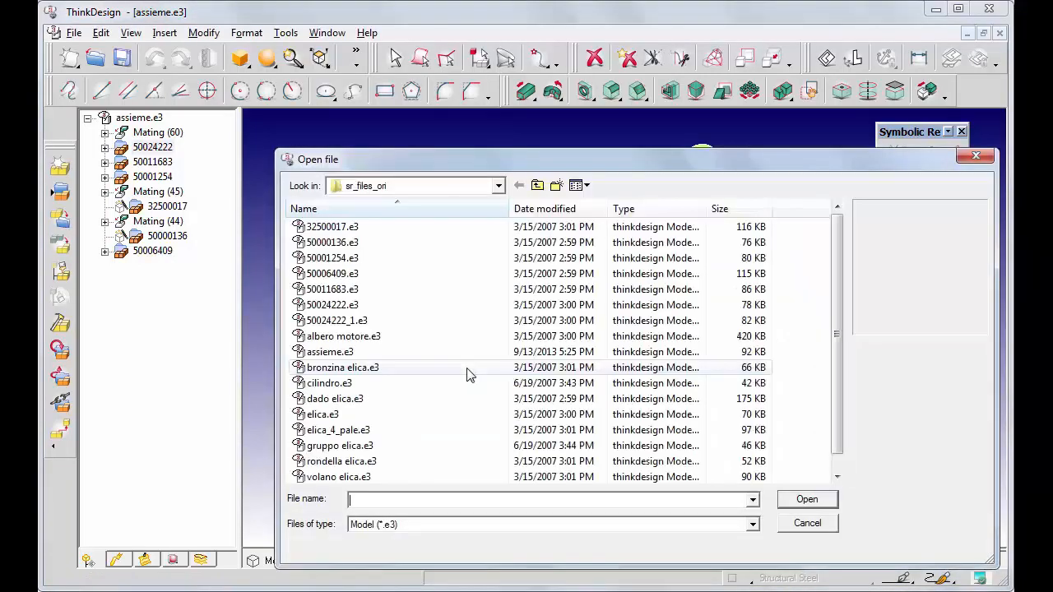
pyautogui.write('50024222_1.e3')
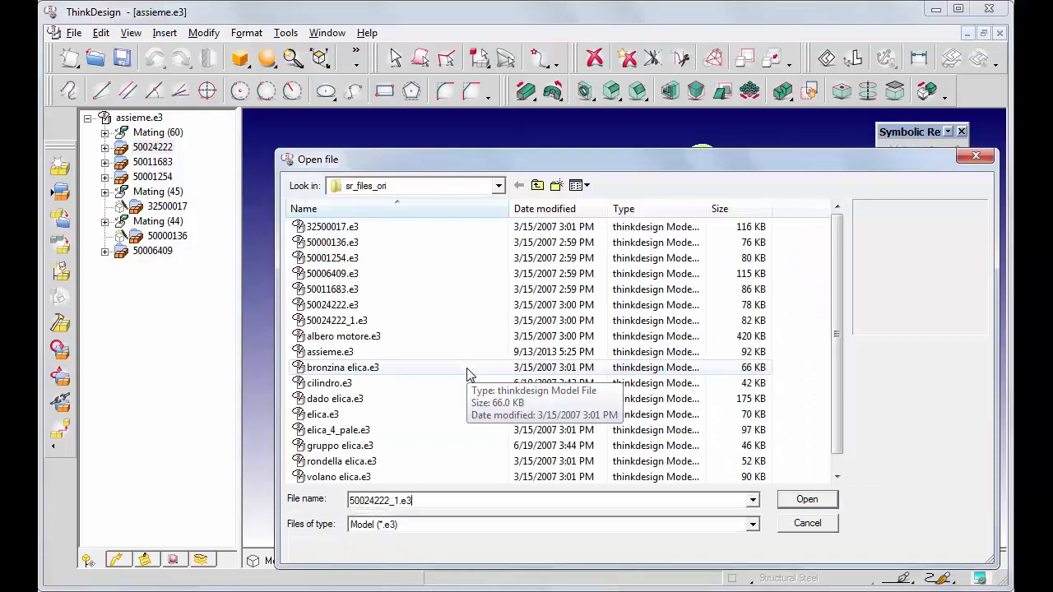
pyautogui.press('Return')
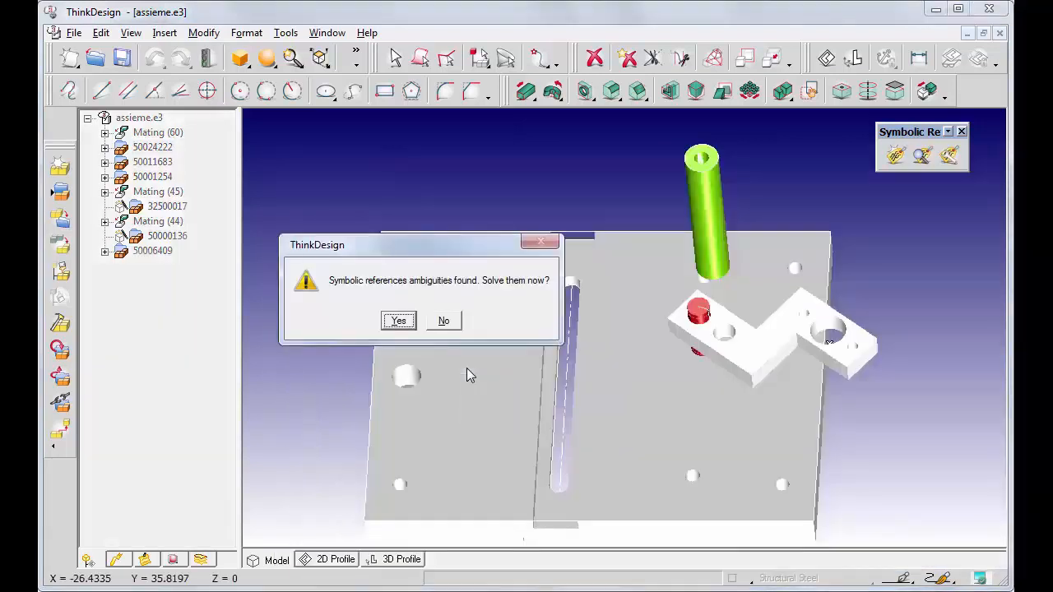
# Resolve the Mating (60) asse ambiguity by picking the bracket's other asse axis, then rebuild.
pyautogui.click(398, 321)
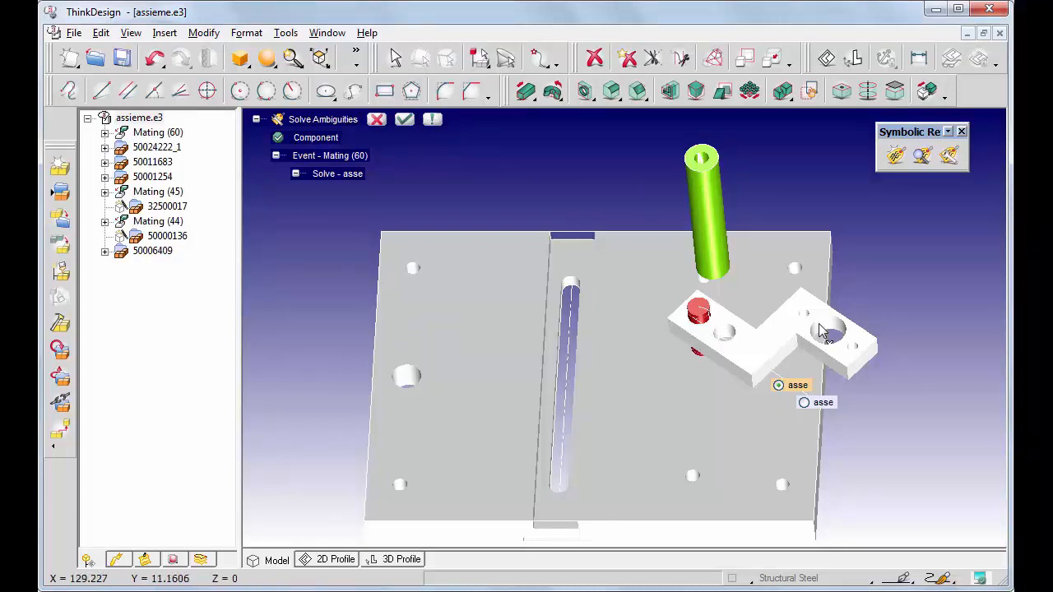
pyautogui.click(404, 120)
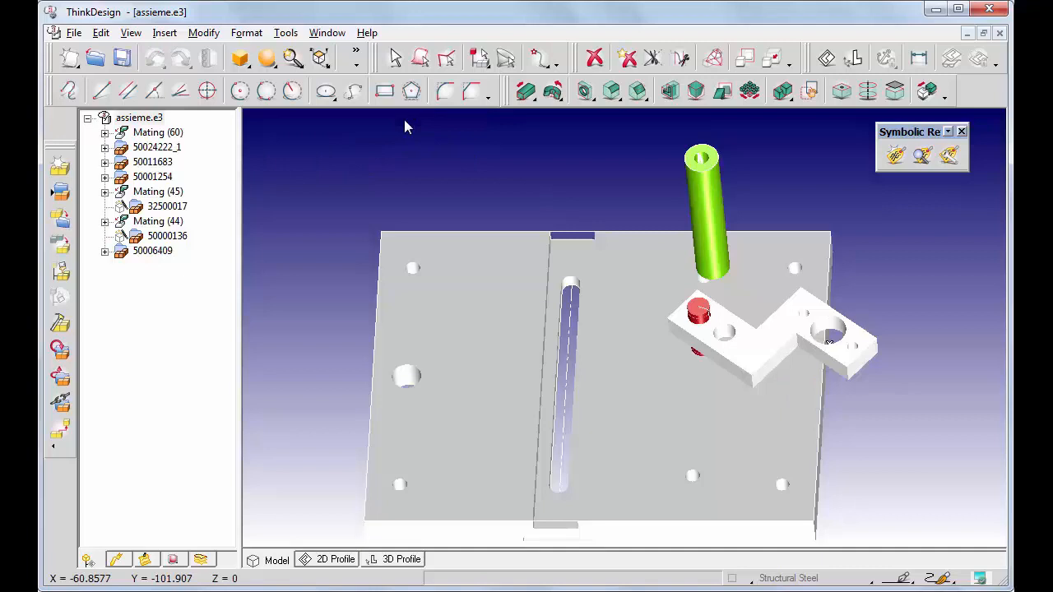
pyautogui.click(949, 155)
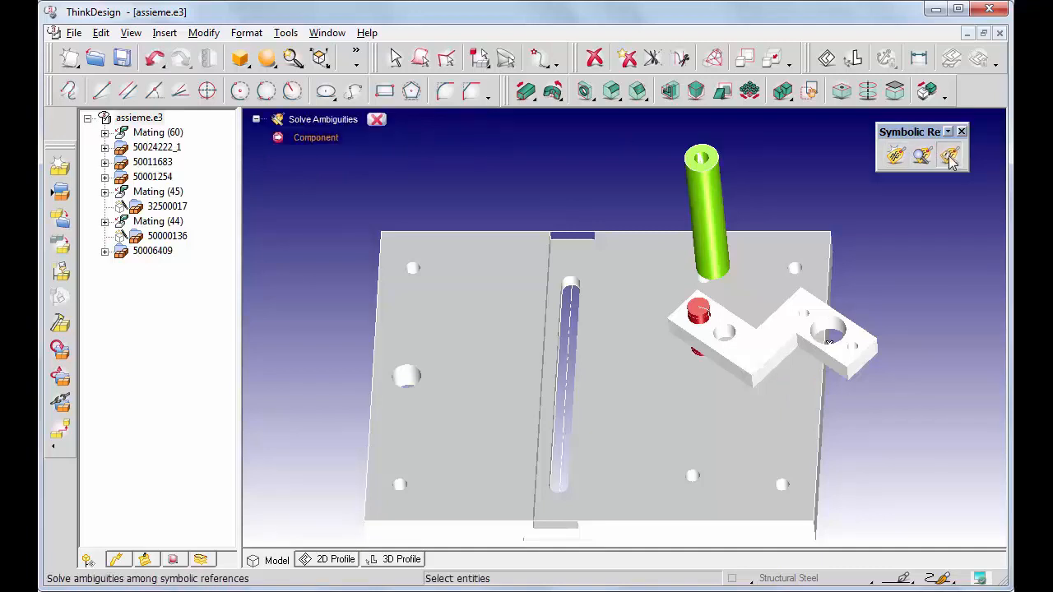
pyautogui.click(755, 343)
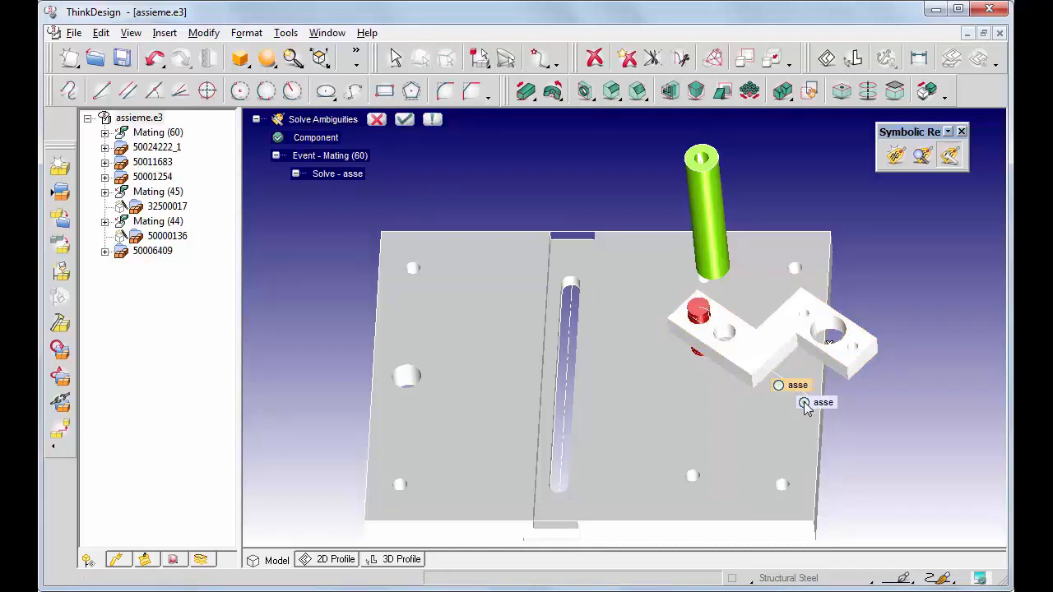
pyautogui.click(404, 120)
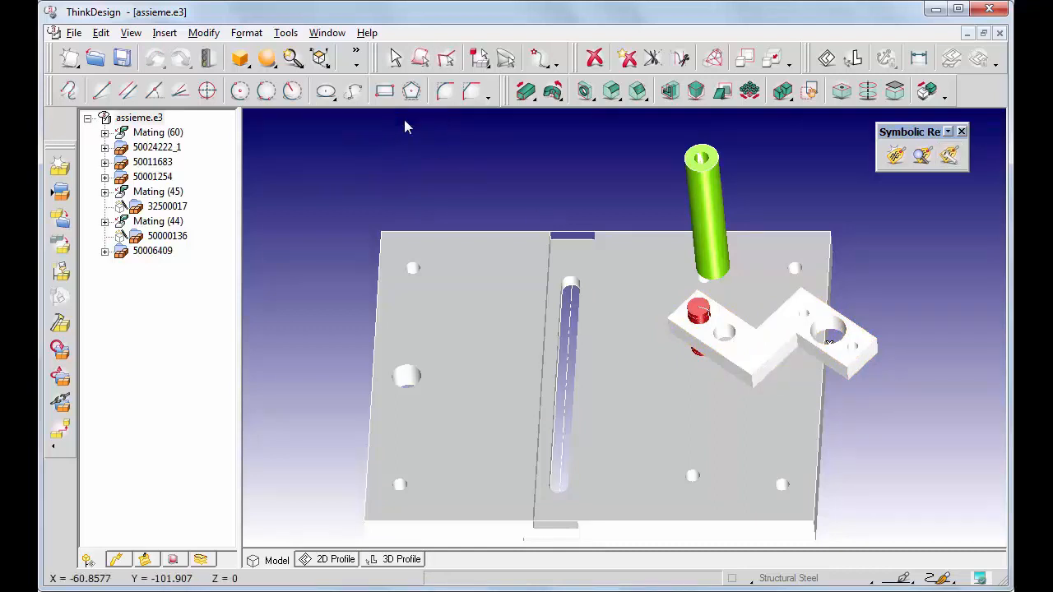
pyautogui.click(207, 60)
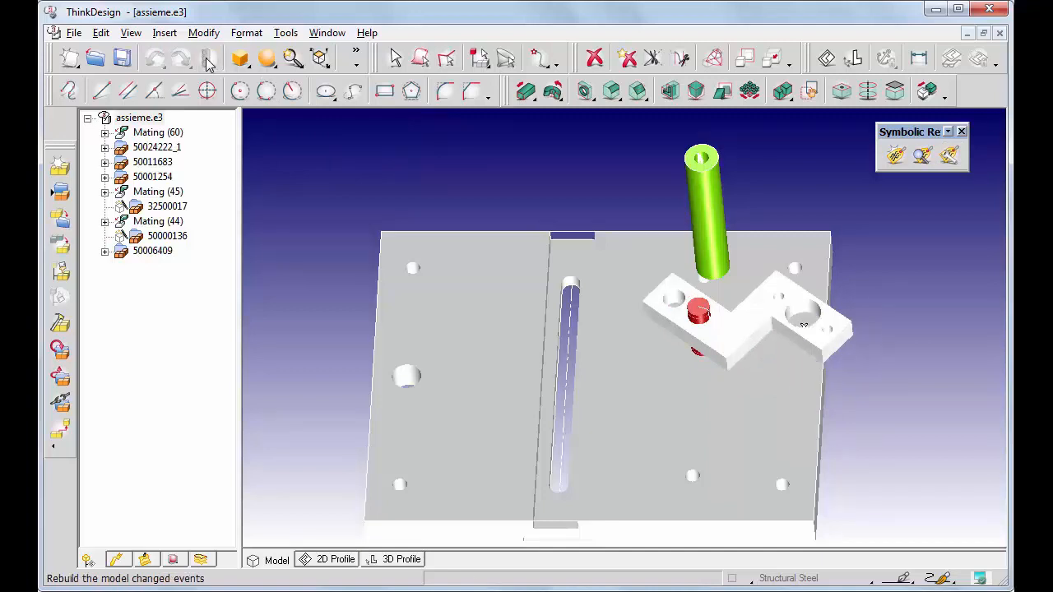